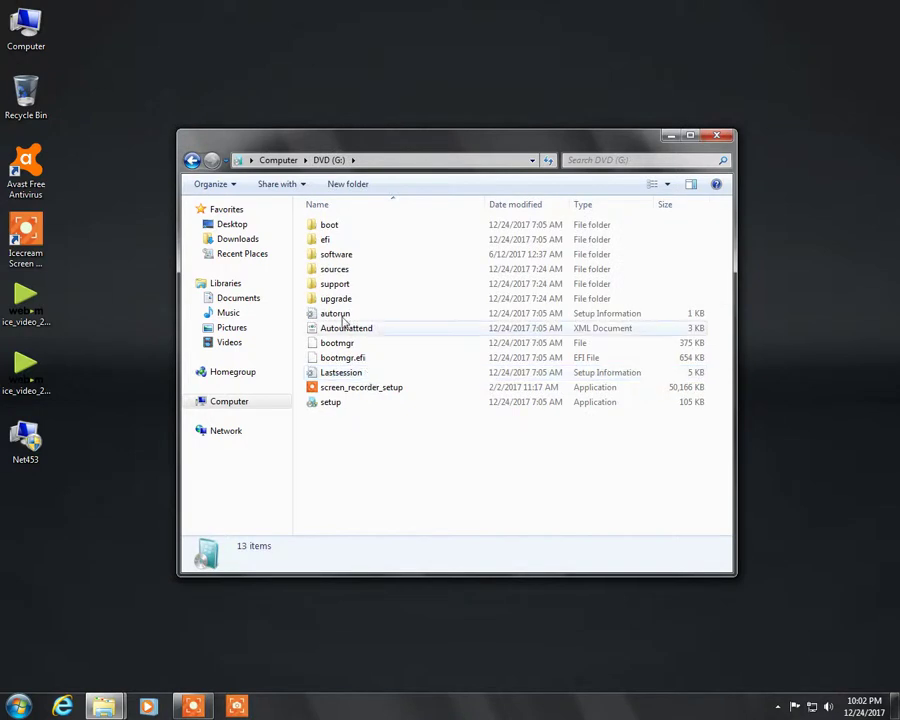
Run the vlc-2.1.0-win64 installer from the VLC Media Player 2.1 folder inside software, and minimize the folder window
double_click(349, 258)
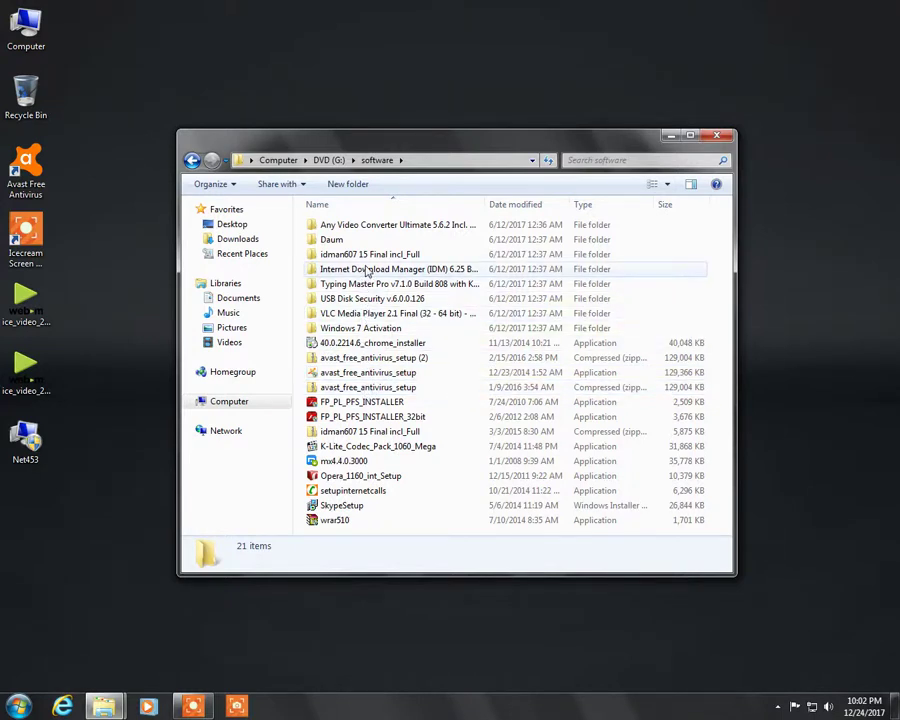
left_click(363, 314)
double_click(362, 315)
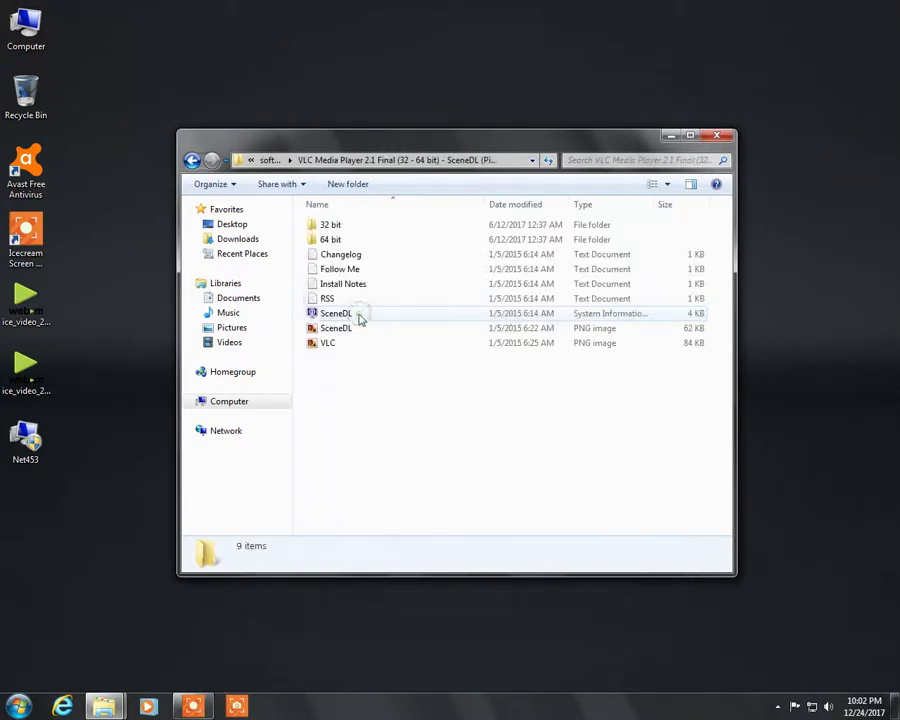
double_click(351, 240)
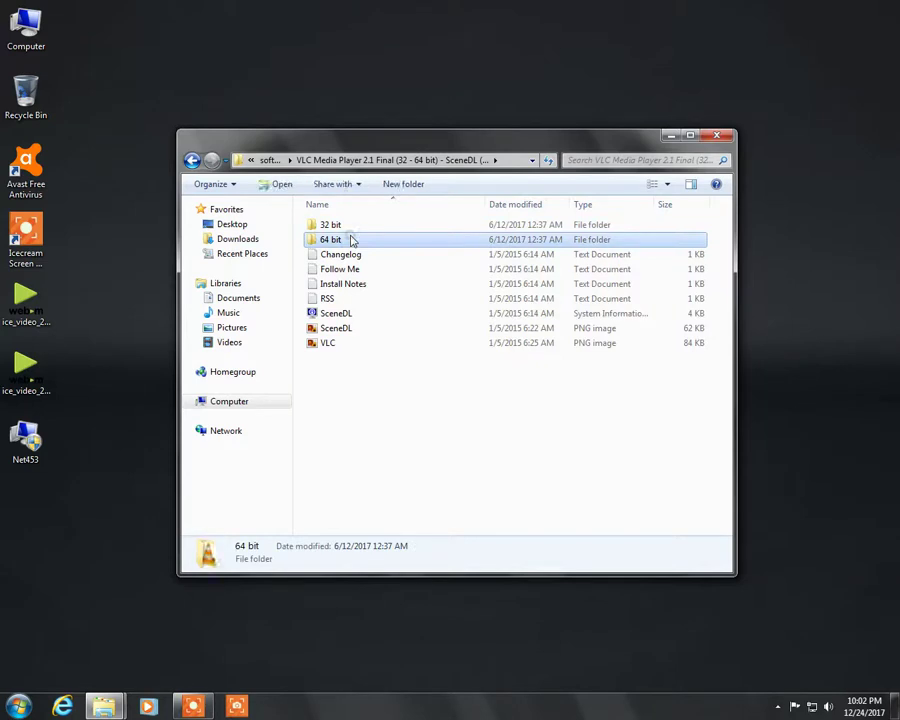
double_click(351, 230)
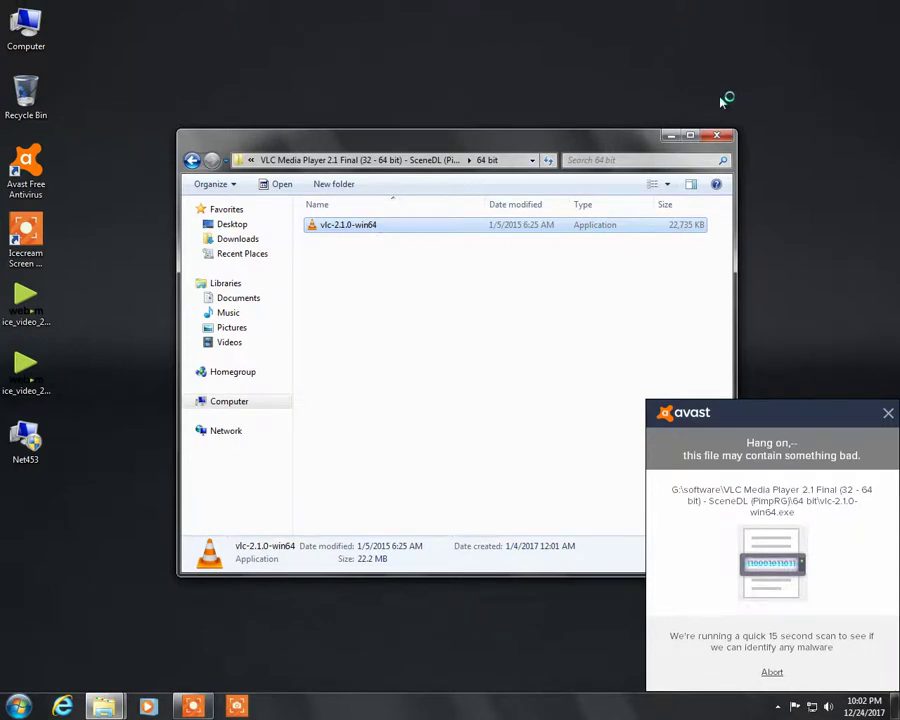
left_click(670, 134)
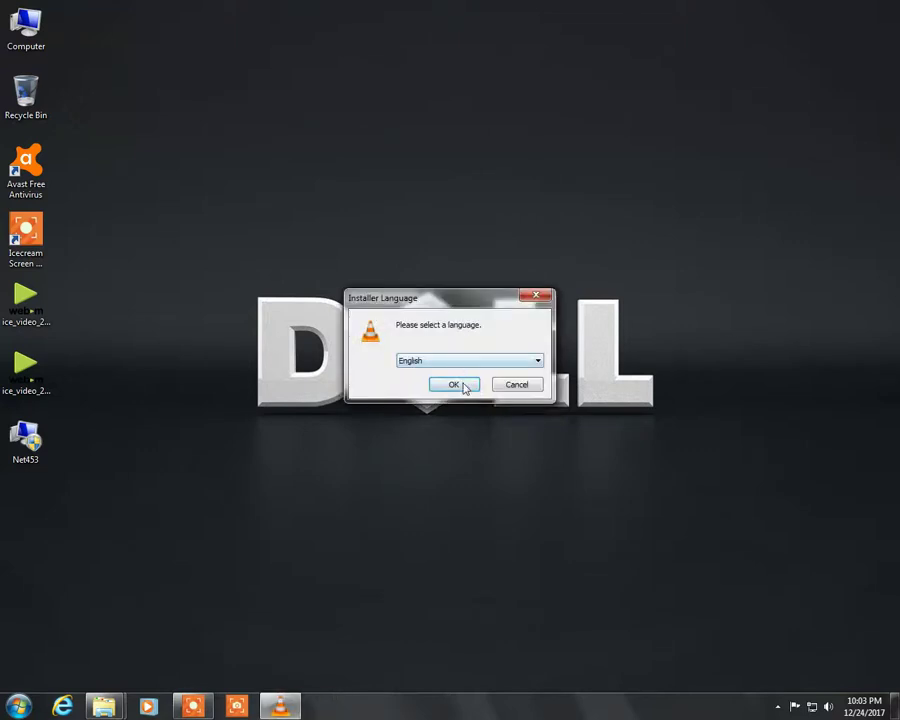
Install VLC media player 2.1.0 in English with the default options, launch it and accept the network access policy
left_click(460, 383)
left_click(525, 464)
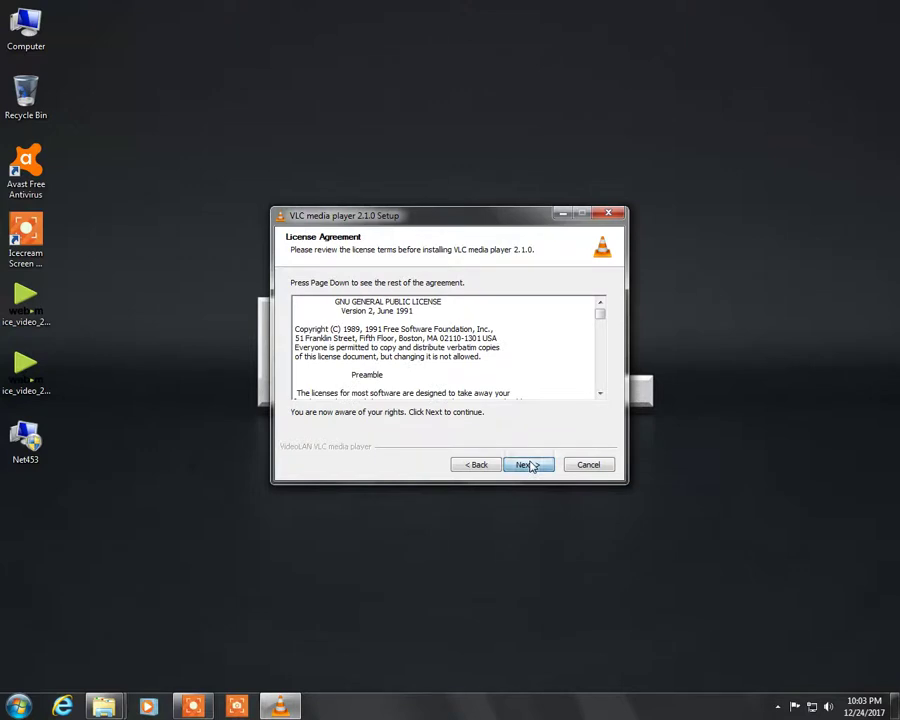
left_click(529, 465)
left_click(528, 465)
left_click(528, 465)
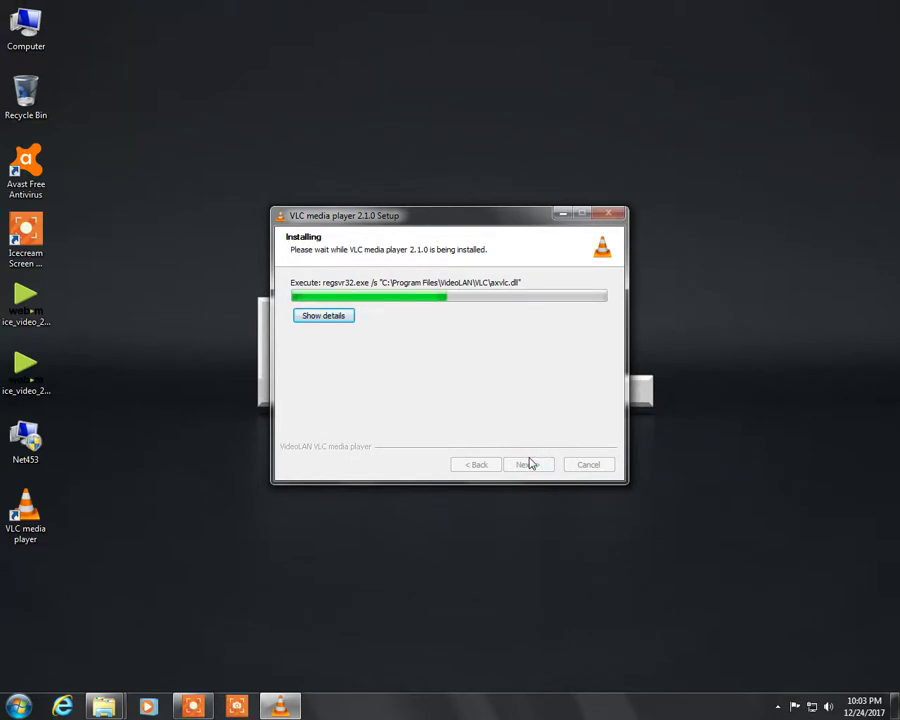
left_click(529, 465)
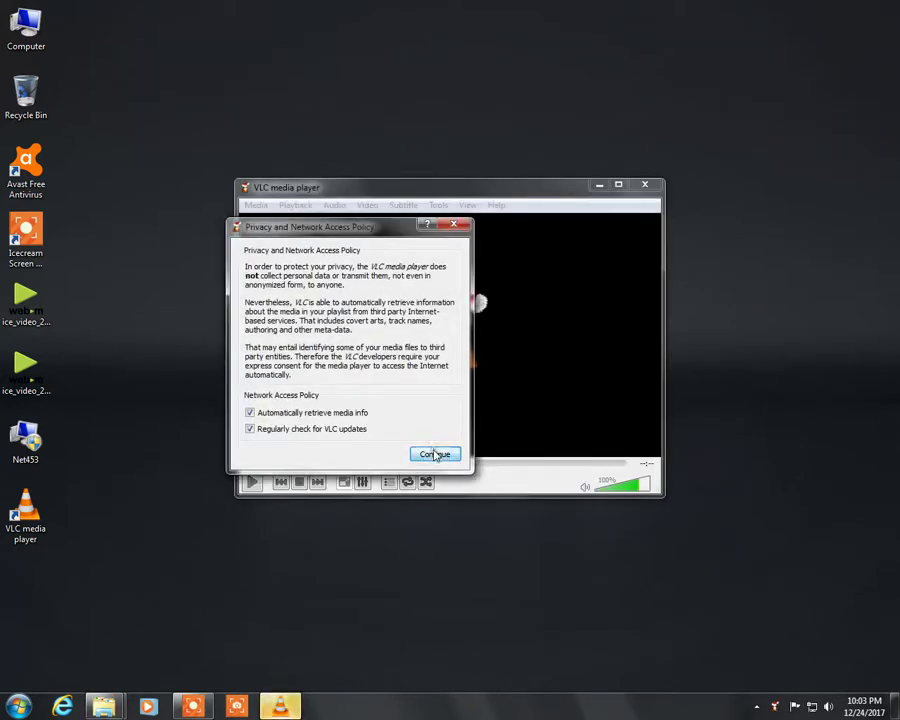
left_click(435, 455)
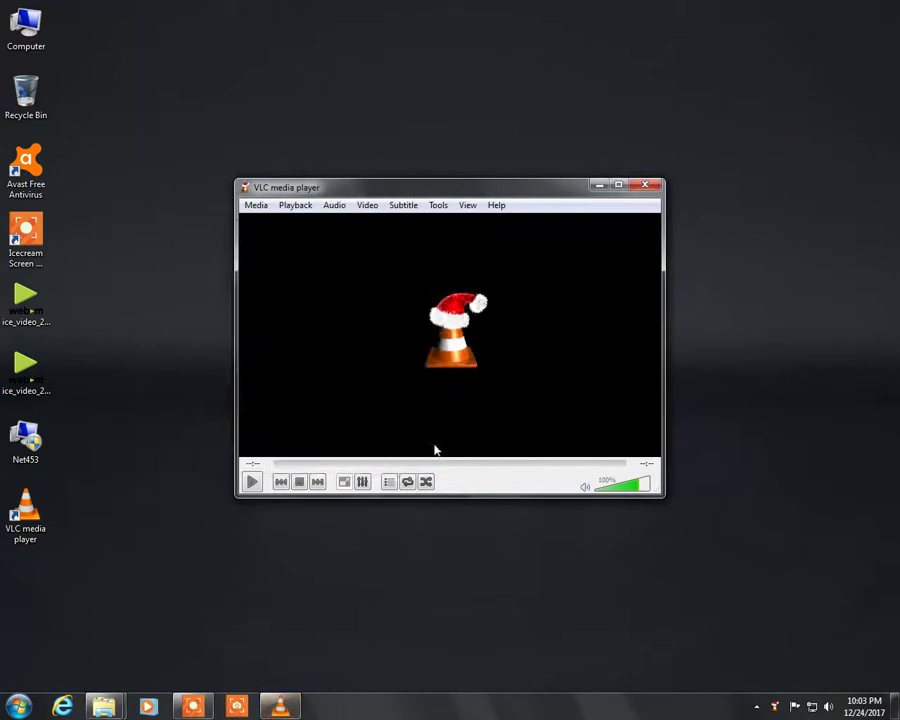
Maximize the player and add a Snapshot button after the next-track button on Line 2 of the main toolbar
left_click(618, 186)
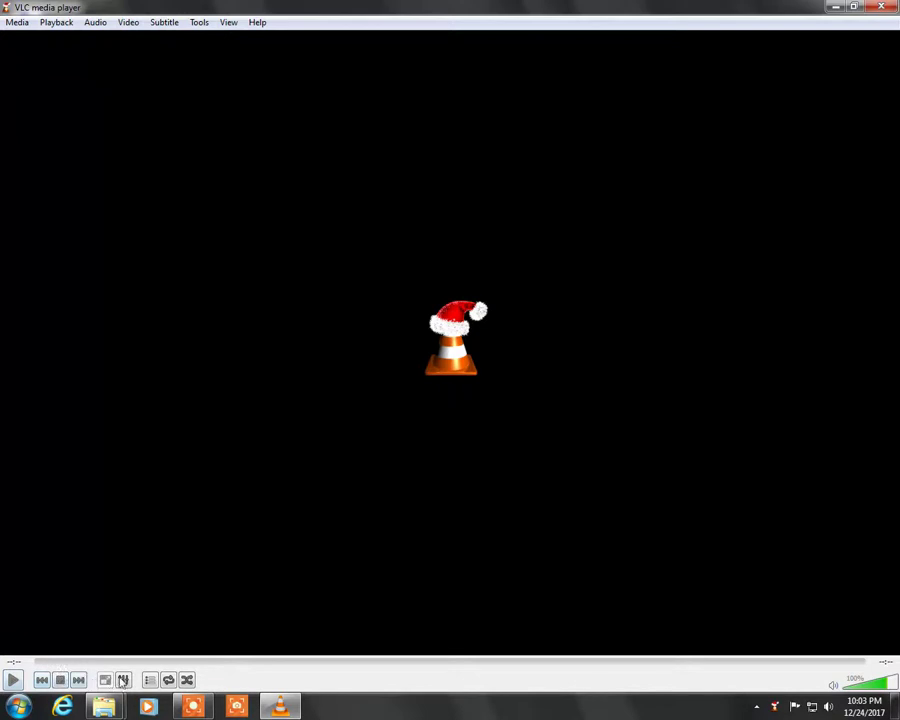
left_click(205, 24)
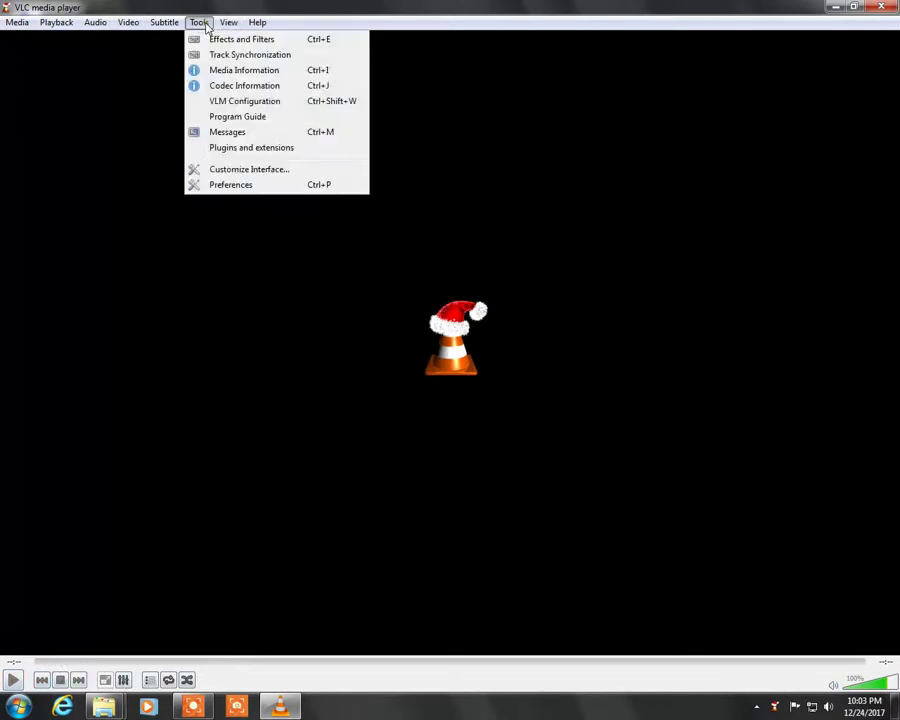
left_click(260, 171)
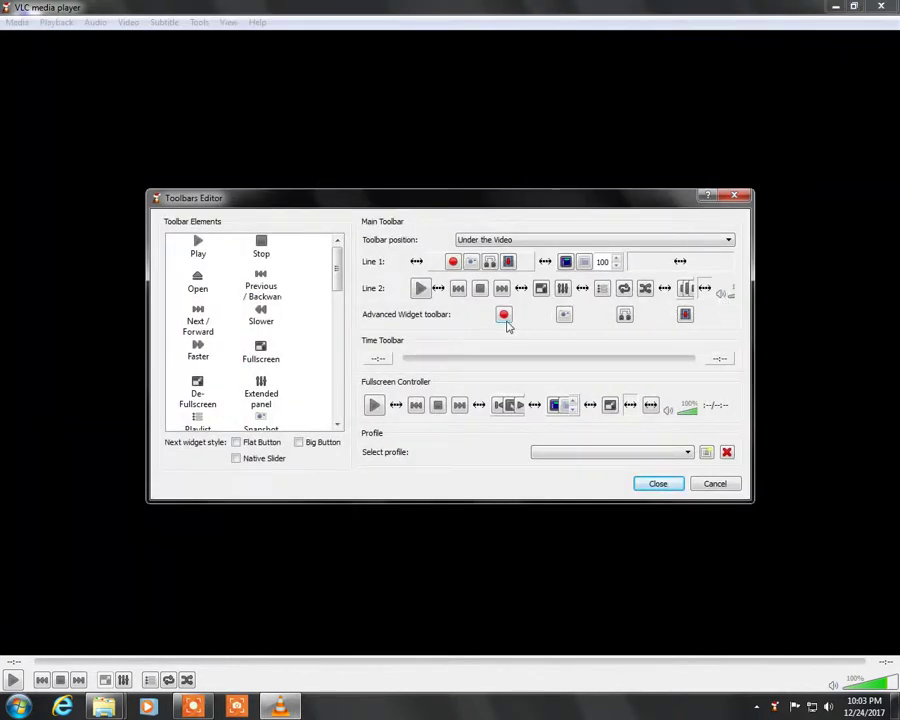
left_click(564, 316)
mouse_move(337, 267)
left_mouse_down()
mouse_move(340, 404)
mouse_move(331, 337)
mouse_move(337, 266)
left_mouse_up()
scroll(294, 364, "down", 2)
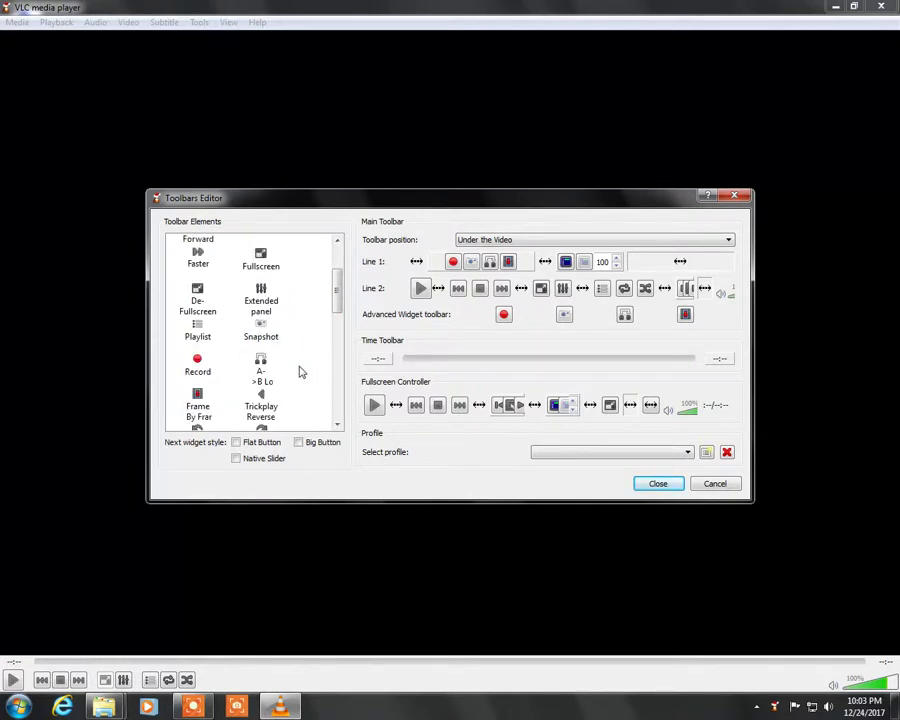
left_click_drag(276, 338, 518, 297)
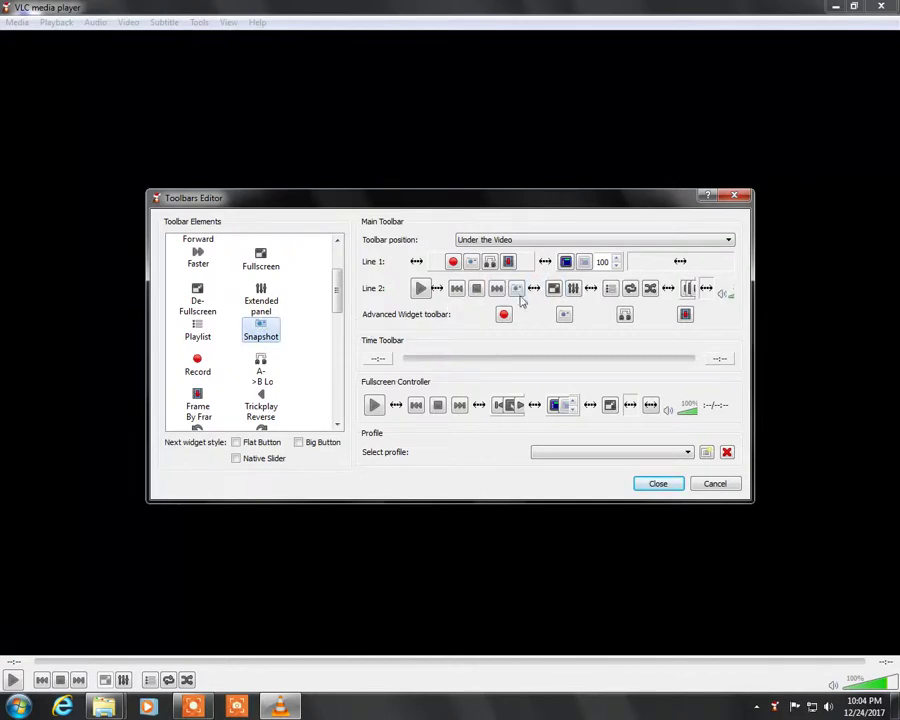
Add a Record button after Snapshot on Line 2, look through the remaining toolbar elements and close the editor
left_click_drag(198, 367, 528, 290)
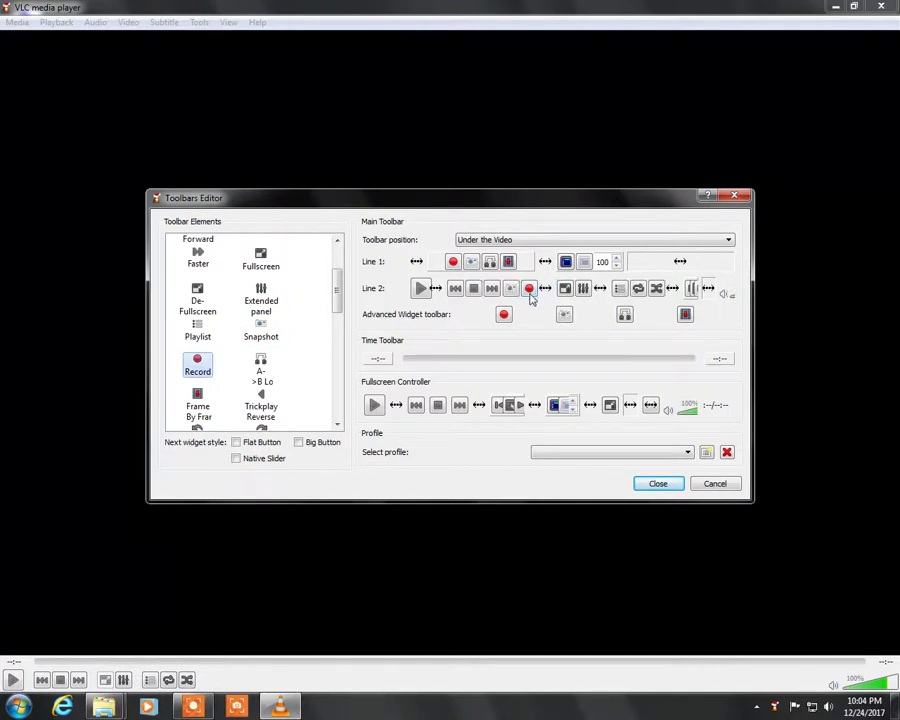
scroll(283, 397, "down", 1)
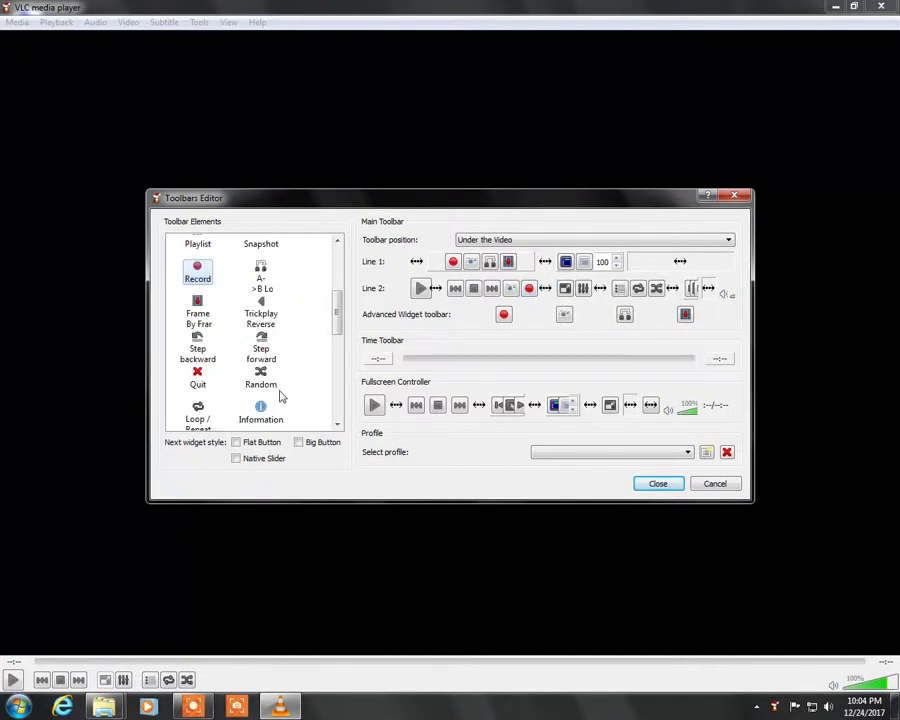
scroll(281, 397, "down", 1)
scroll(281, 397, "down", 1)
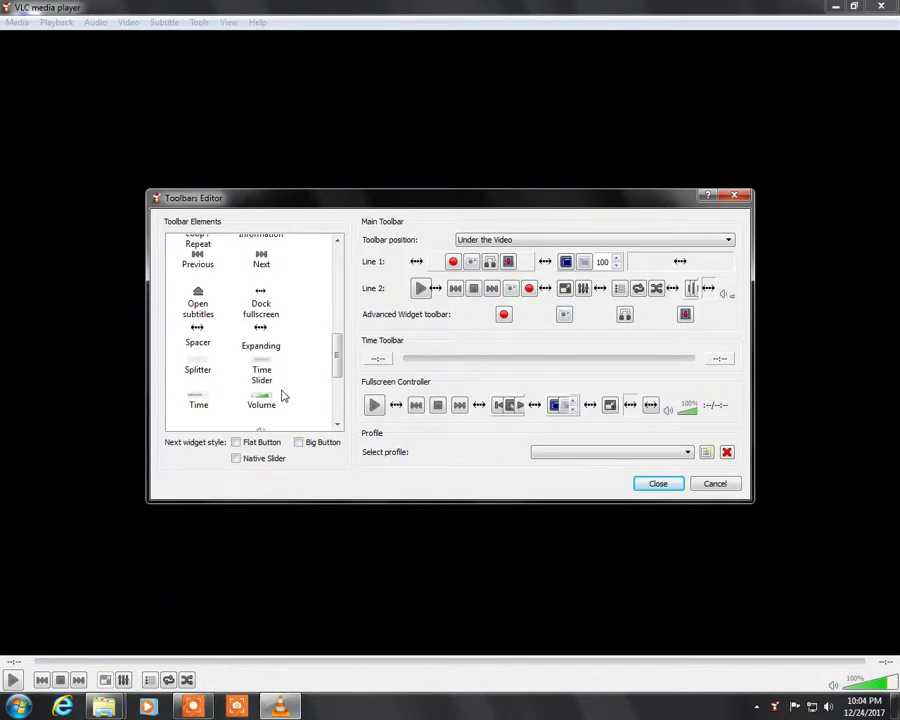
scroll(282, 397, "down", 2)
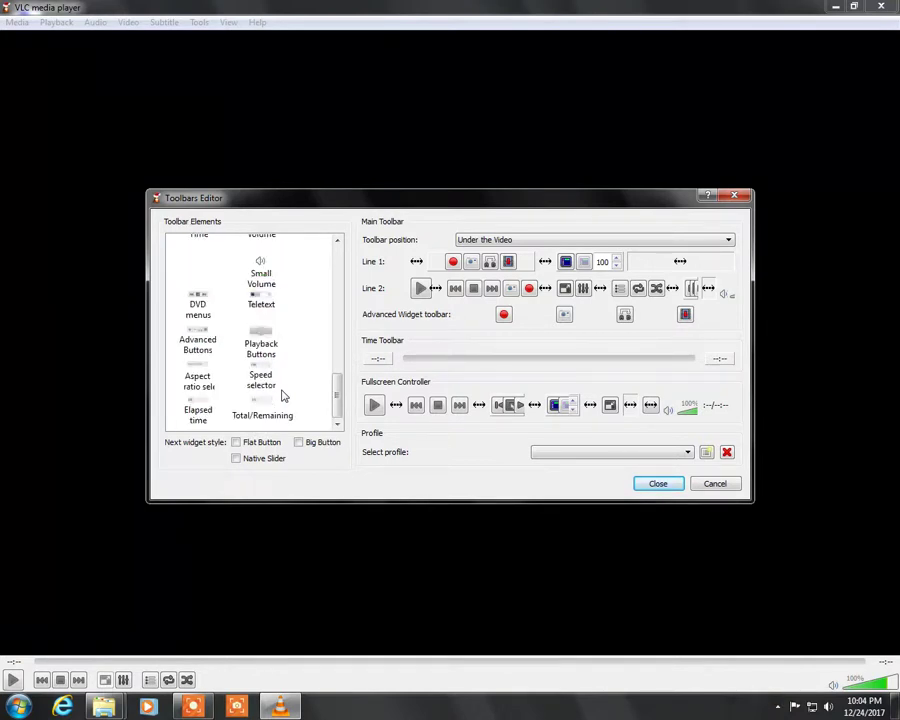
left_click(655, 486)
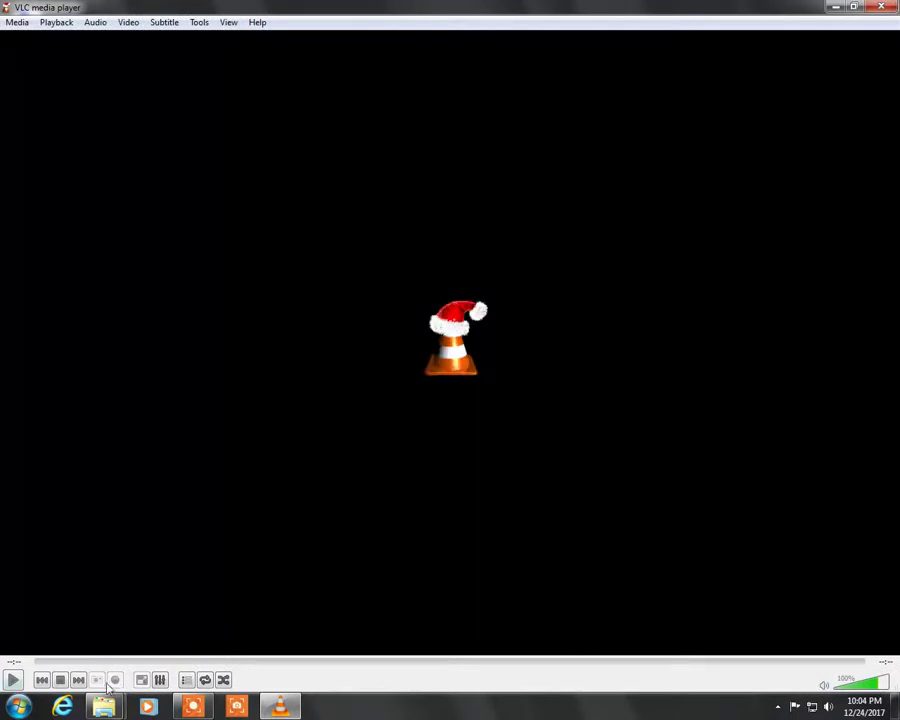
Play ice_video_20171224-220039.webm from the desktop, pause it, take a snapshot of the frame and quit the player
left_click(836, 7)
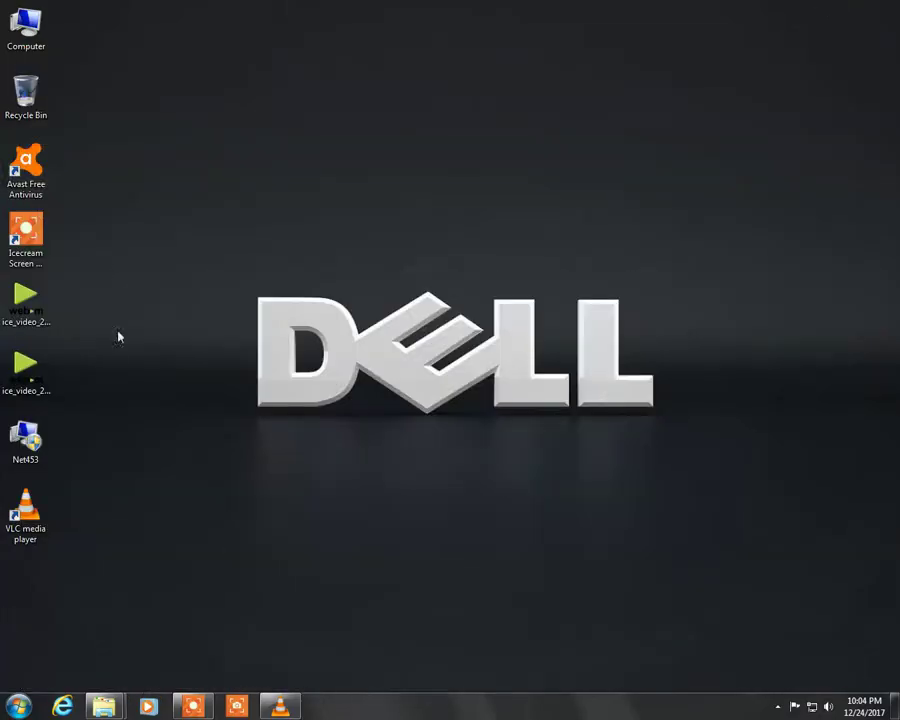
left_click_drag(25, 300, 277, 712)
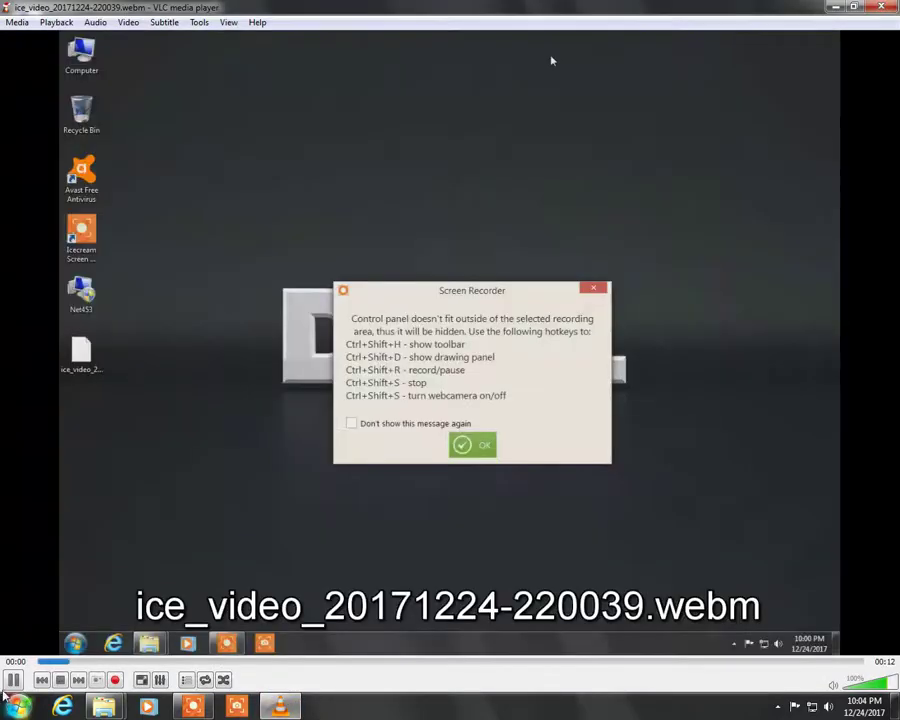
left_click(13, 680)
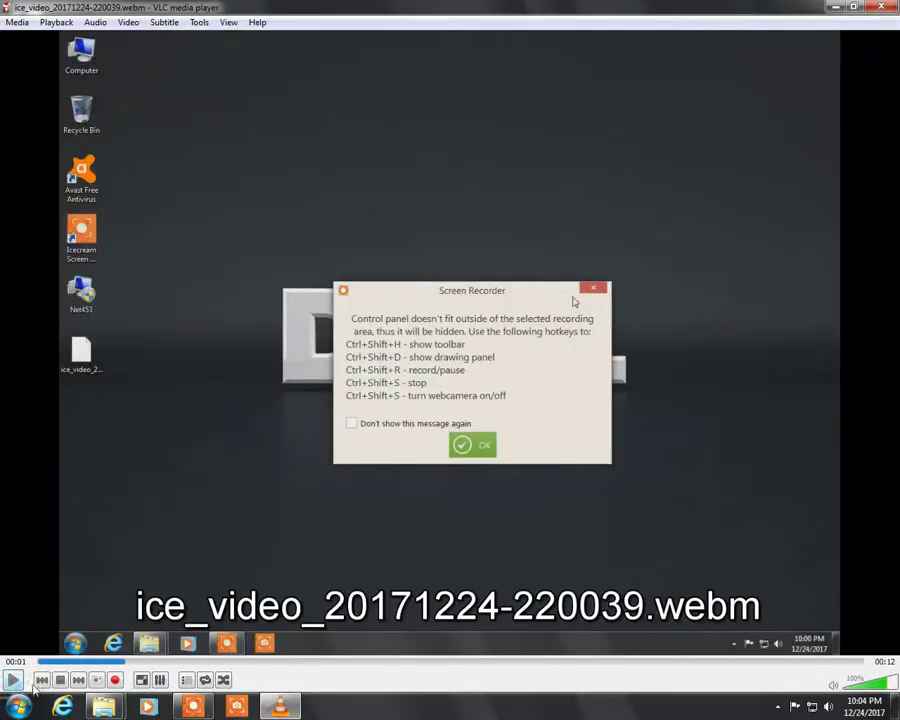
left_click(97, 681)
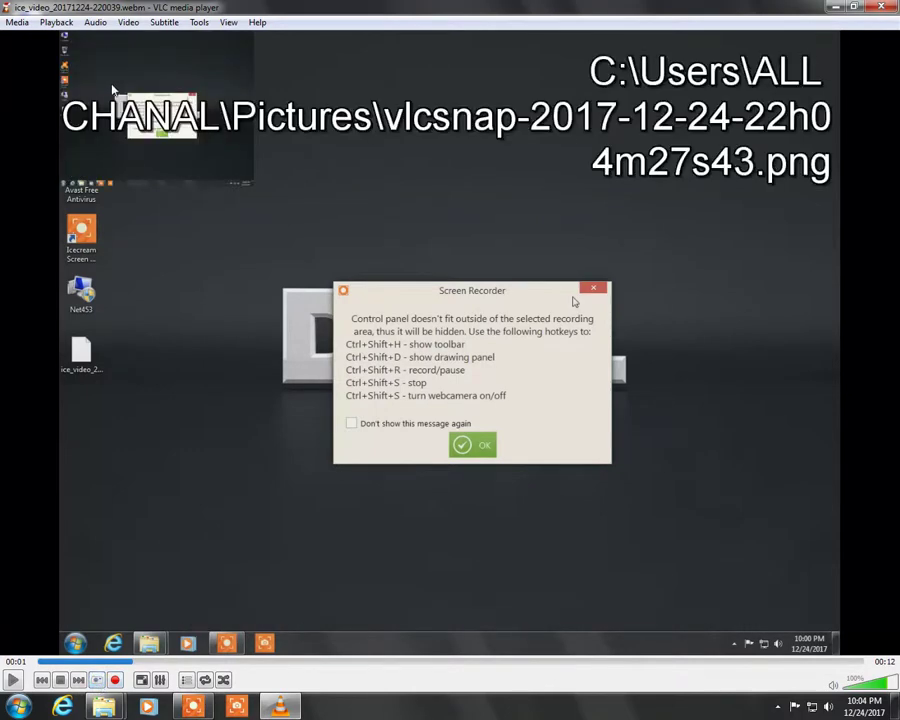
key("ctrl+q")
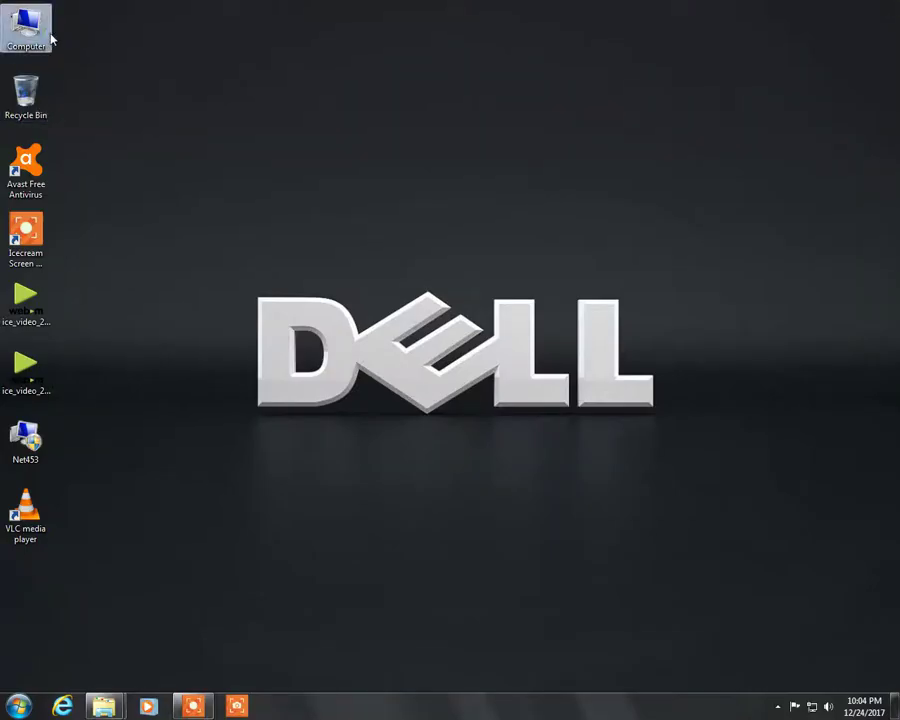
Open the saved snapshot from the Pictures library in Windows Photo Viewer, and close the viewer and Explorer windows
double_click(48, 35)
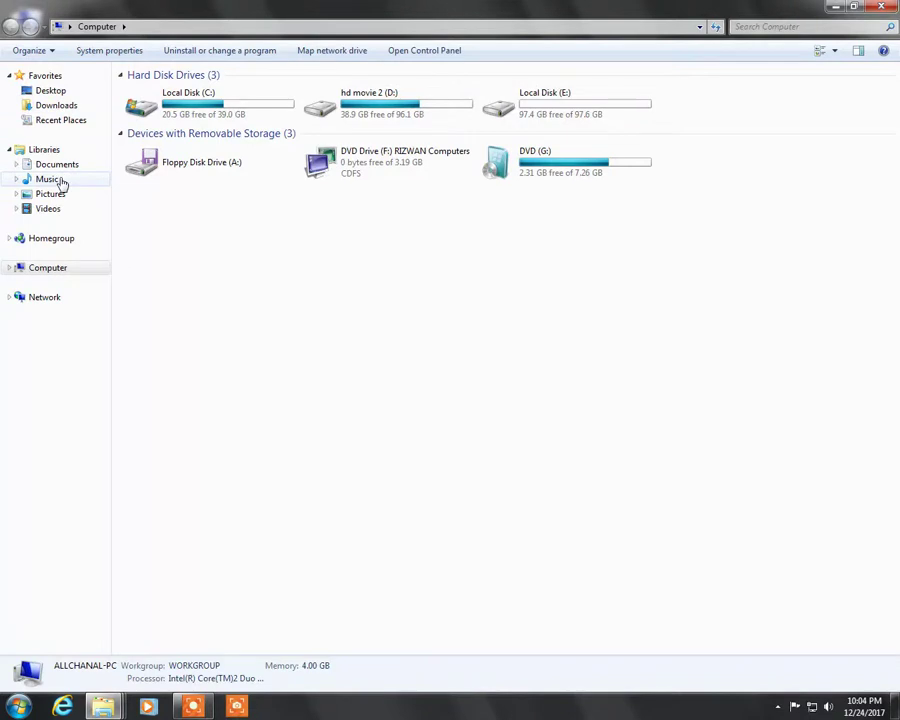
left_click(62, 193)
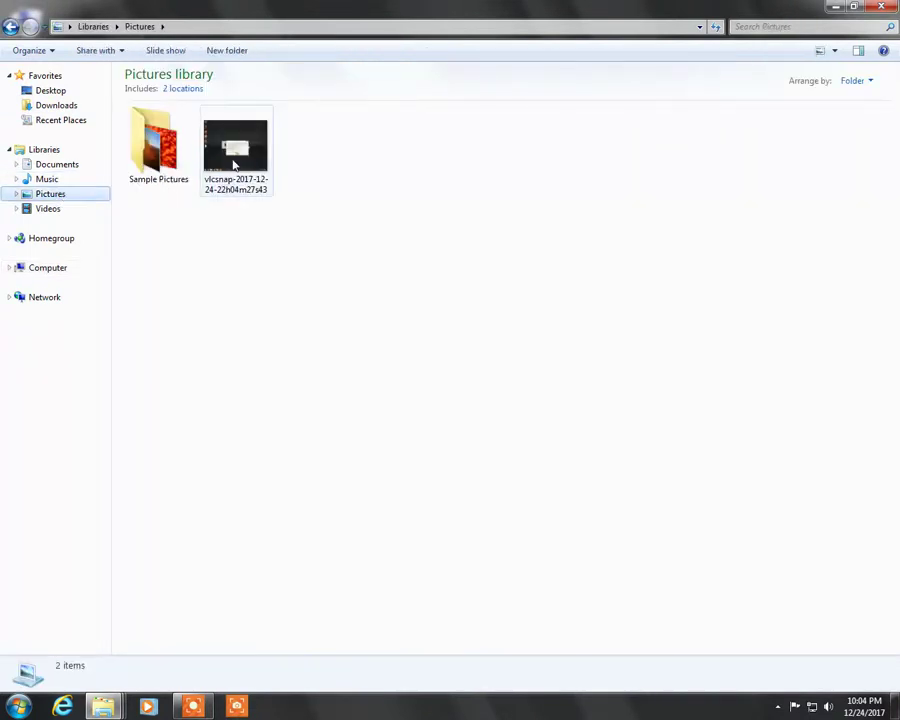
left_click(234, 165)
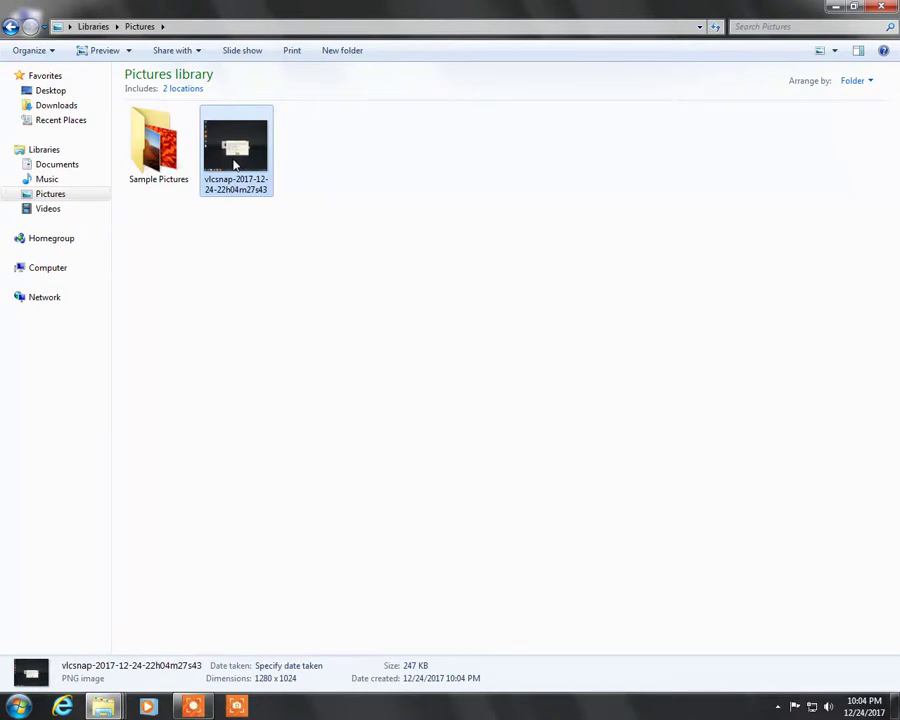
left_click(881, 7)
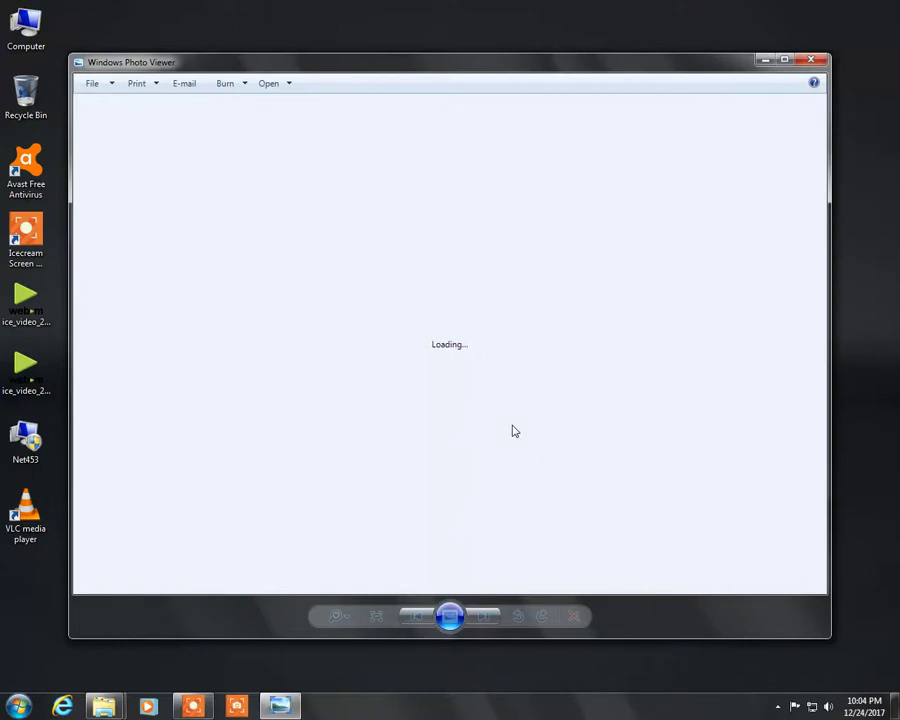
double_click(26, 26)
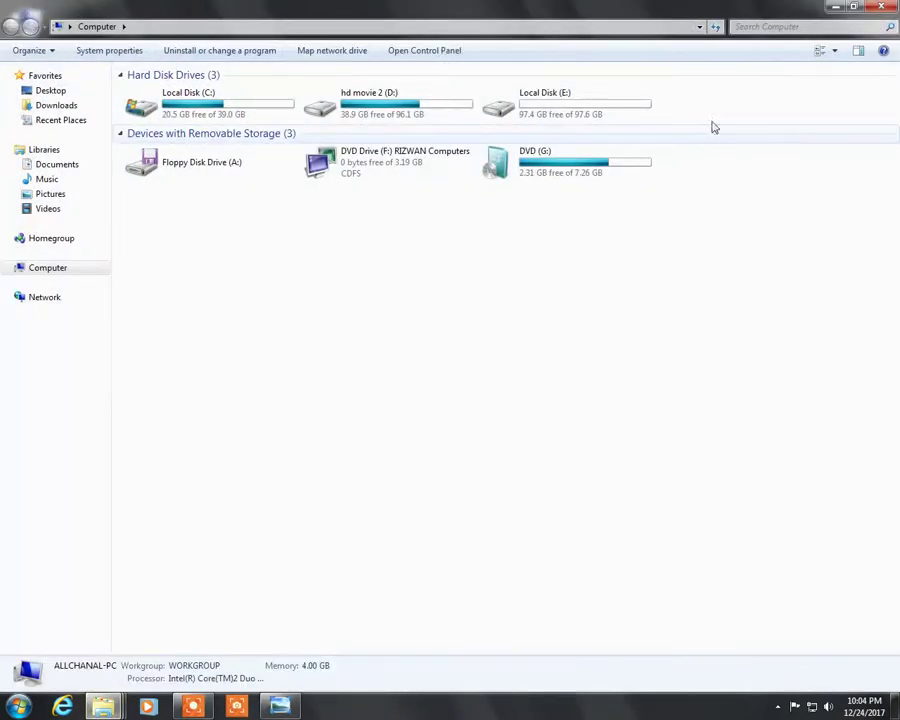
left_click(881, 7)
mouse_move(104, 706)
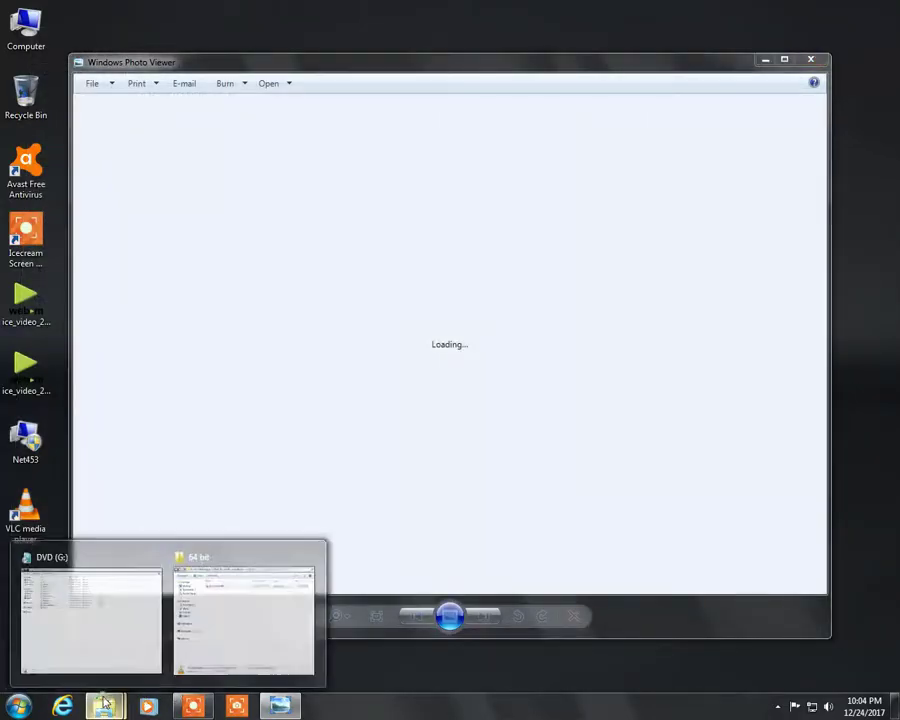
left_click(811, 60)
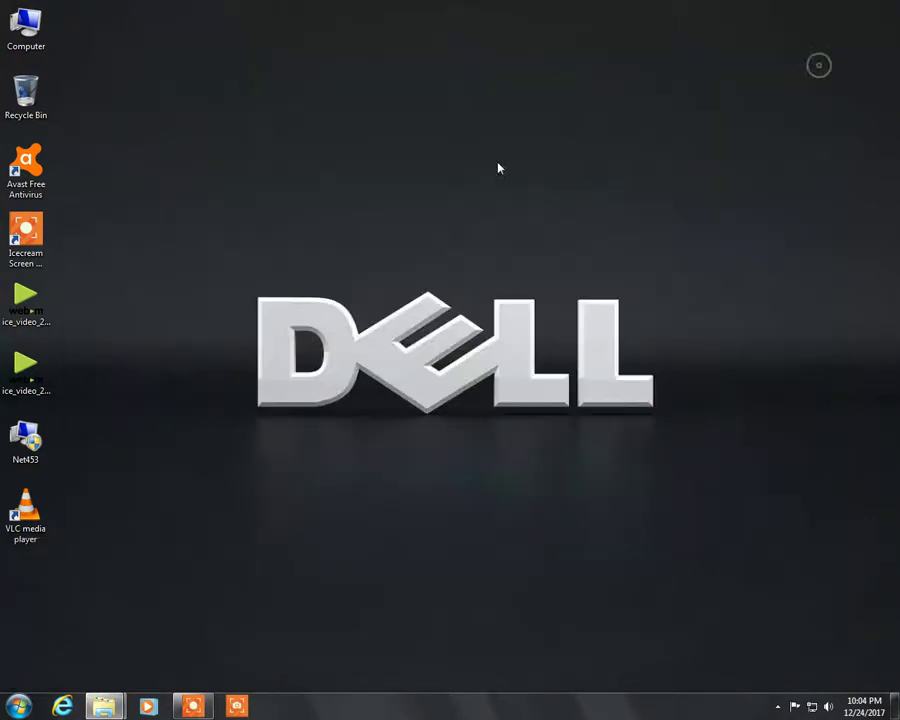
Launch VLC media player from the desktop and decline the download of the 2.2.6 update
double_click(20, 530)
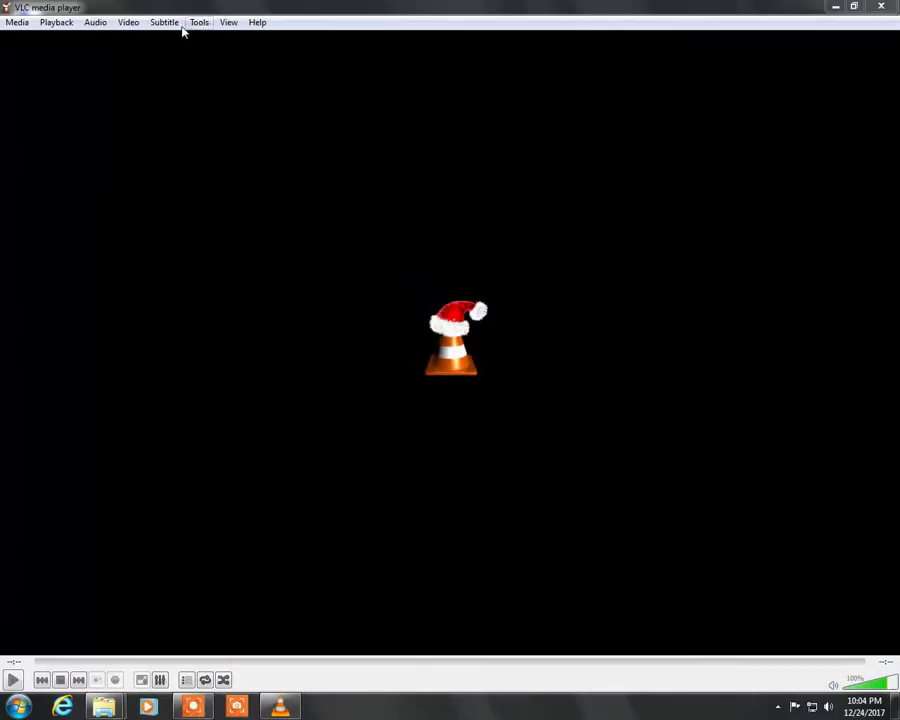
left_click(16, 28)
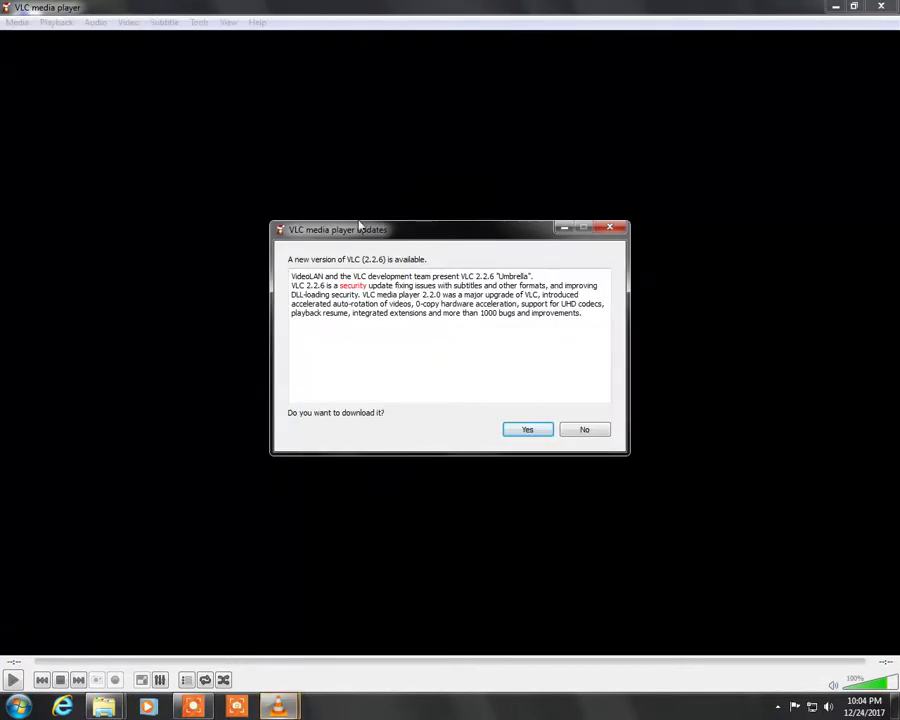
left_click(583, 431)
Open a capture device in DirectShow mode with Microphone (USB Audio Device) as the audio device and play it
left_click(16, 22)
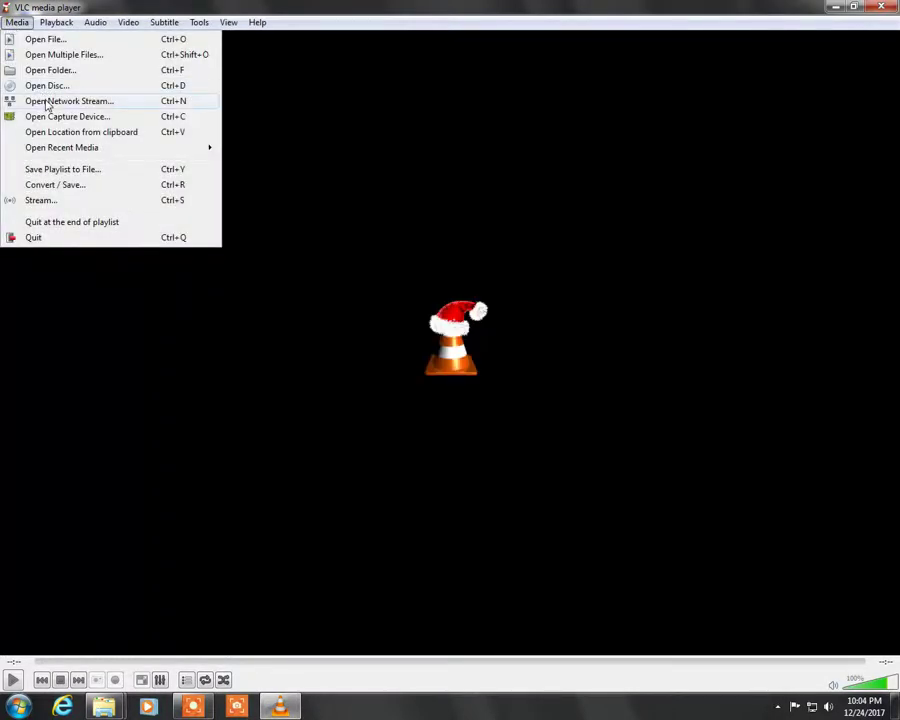
left_click(95, 117)
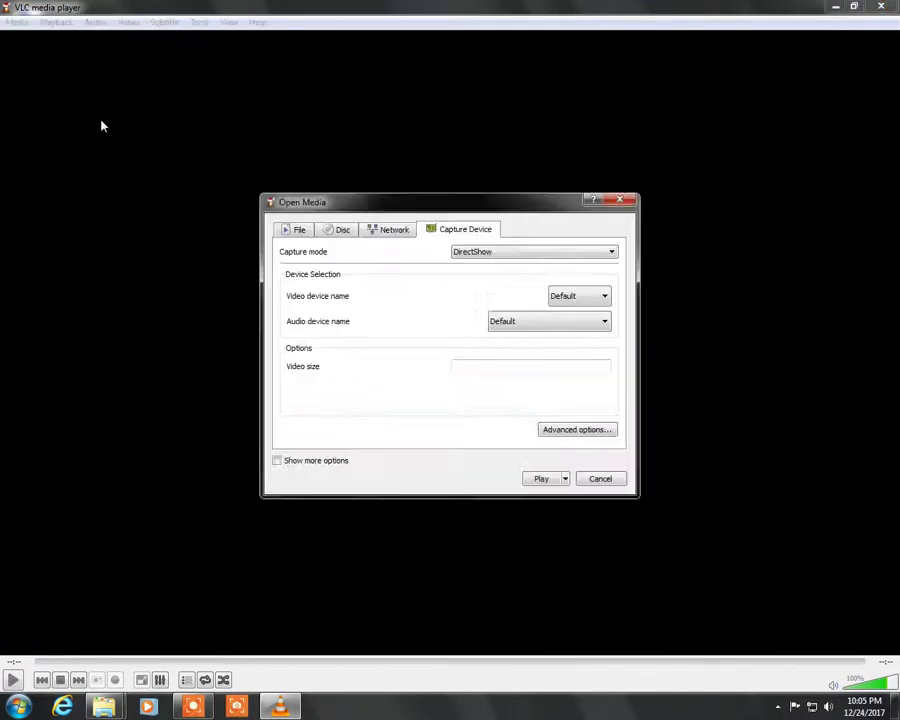
left_click(603, 322)
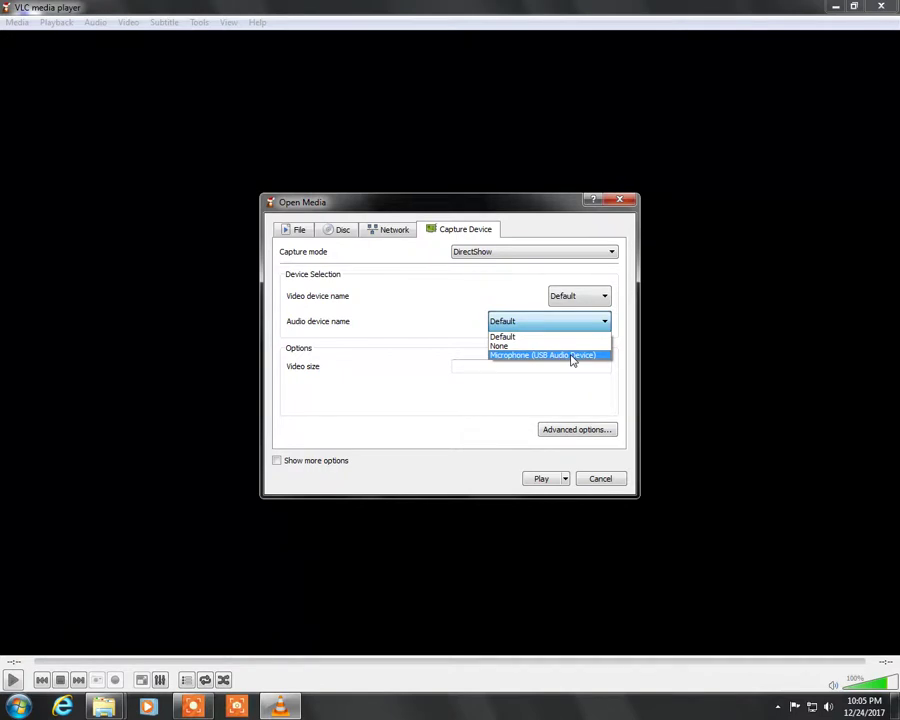
left_click(571, 356)
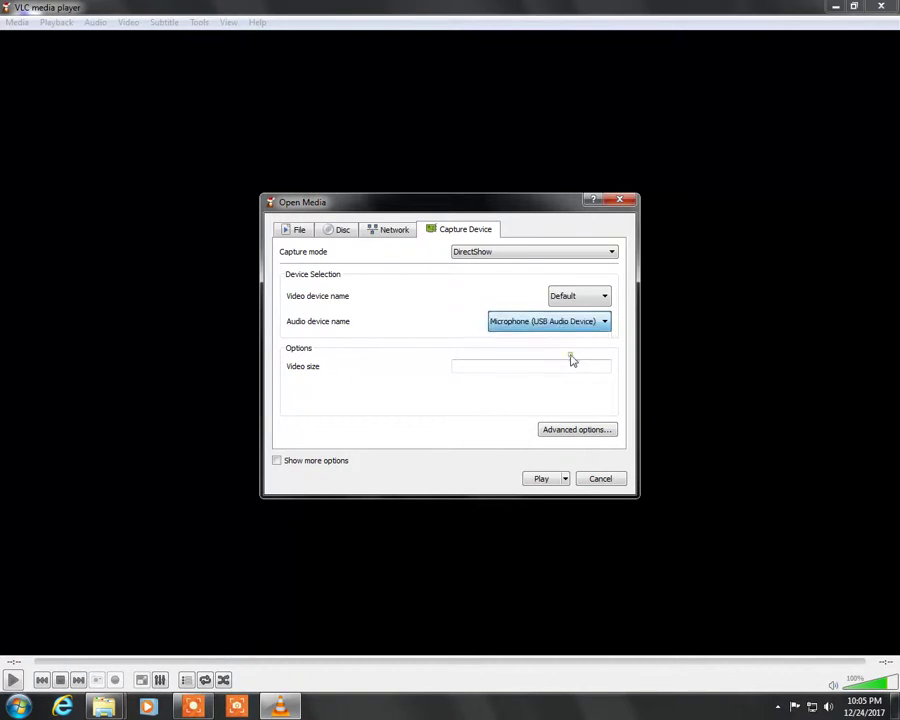
left_click(540, 478)
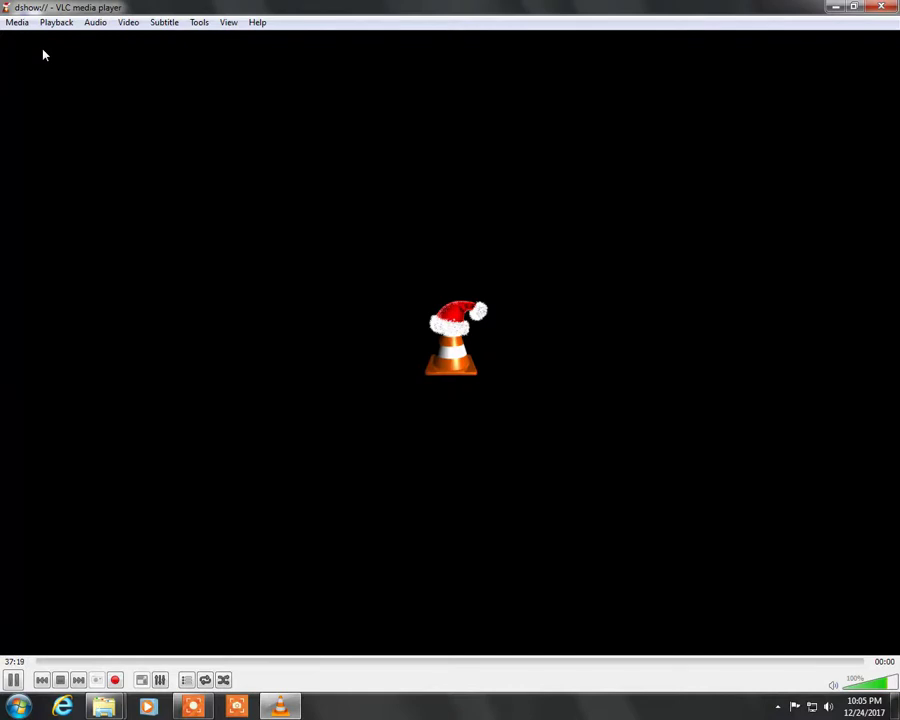
Examine the available capture modes and the network, disc and file options for opening media, and close the dialog
left_click(22, 24)
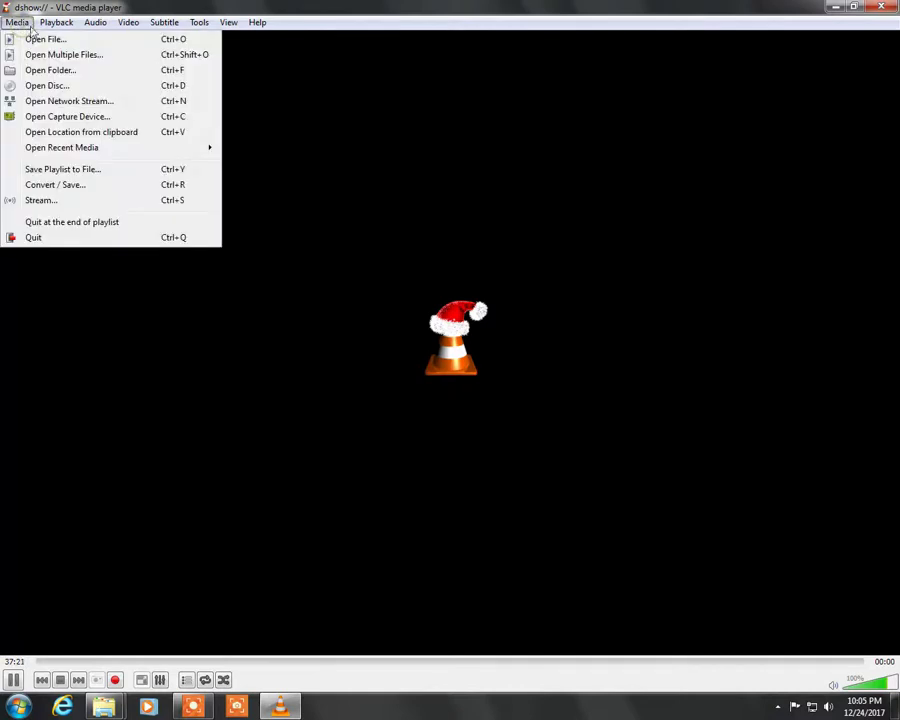
left_click(118, 118)
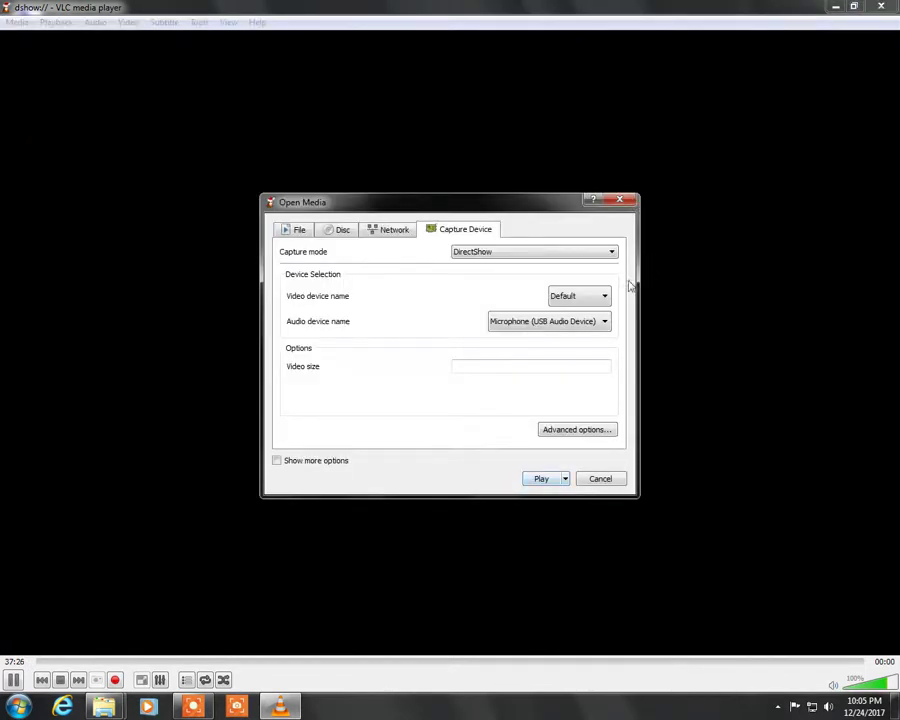
left_click(513, 252)
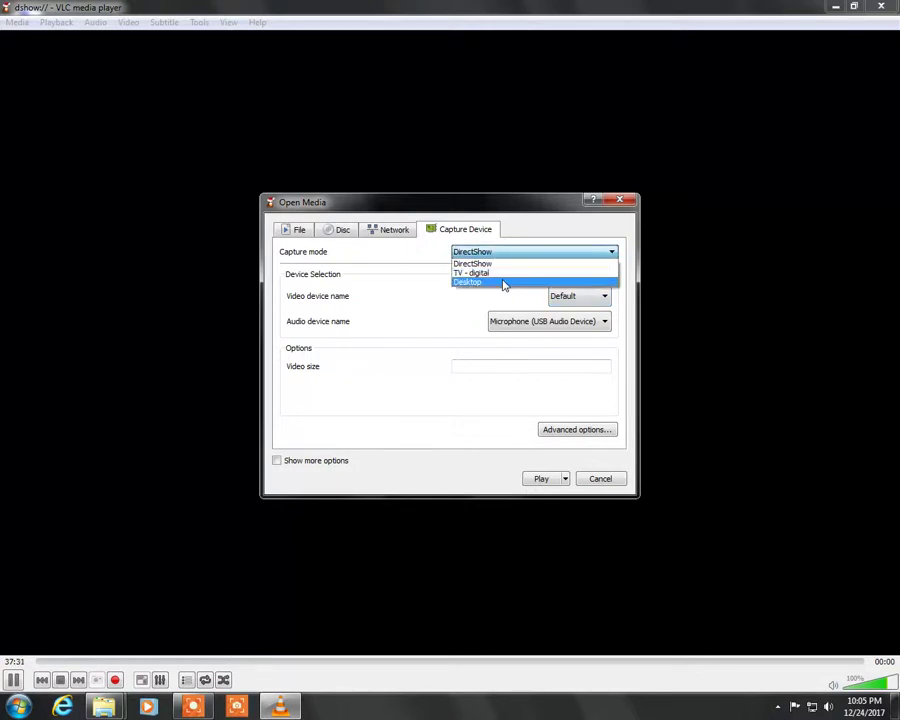
left_click(388, 232)
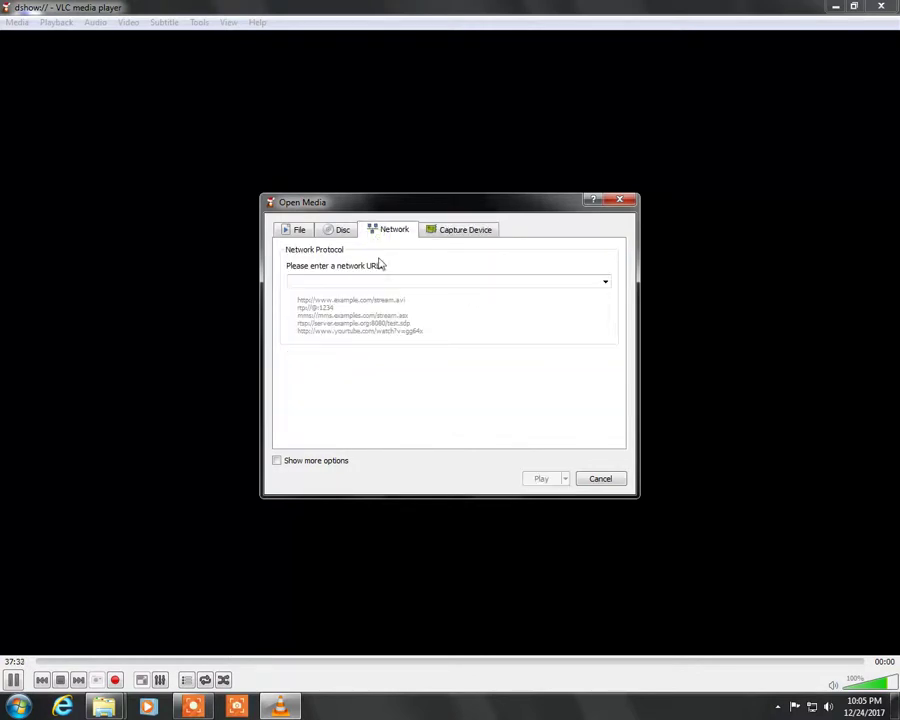
left_click(434, 284)
left_click(346, 235)
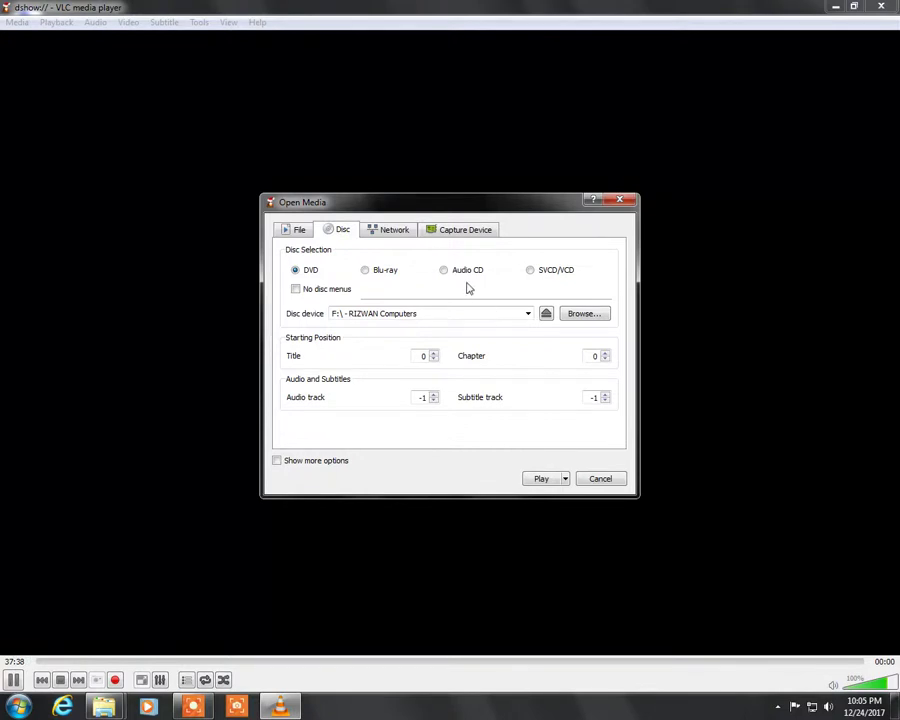
left_click(297, 233)
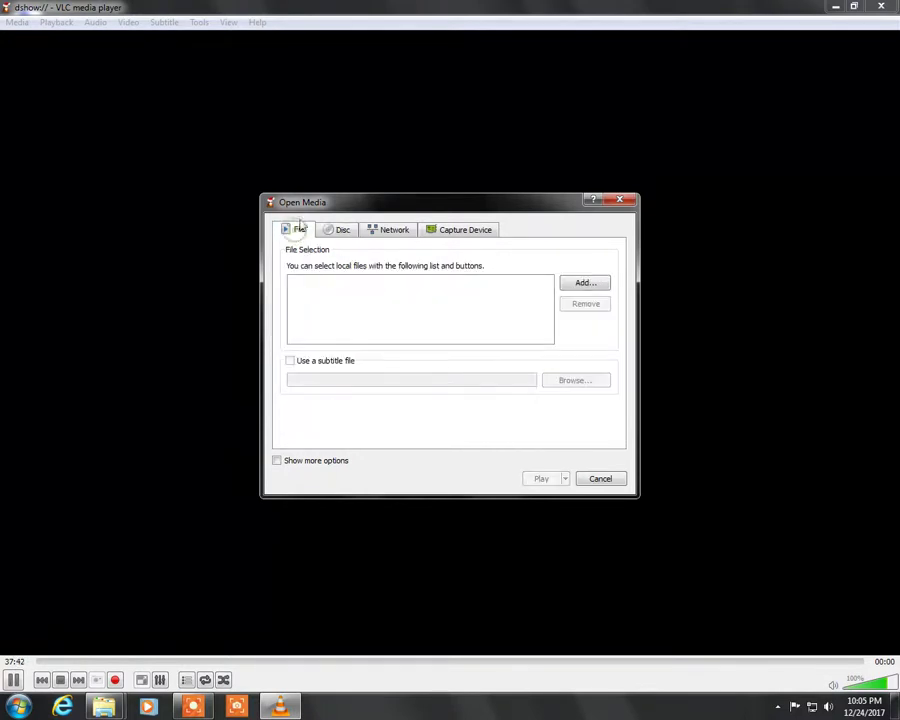
left_click(621, 203)
Set the audio device of the DirectShow capture to Default and play the capture
left_click(15, 22)
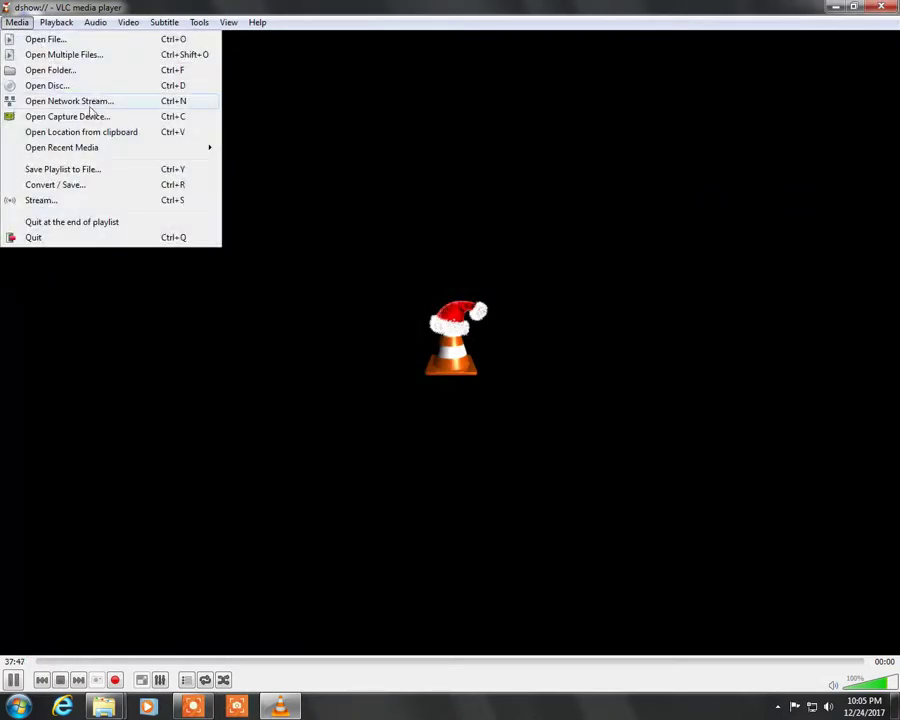
left_click(90, 116)
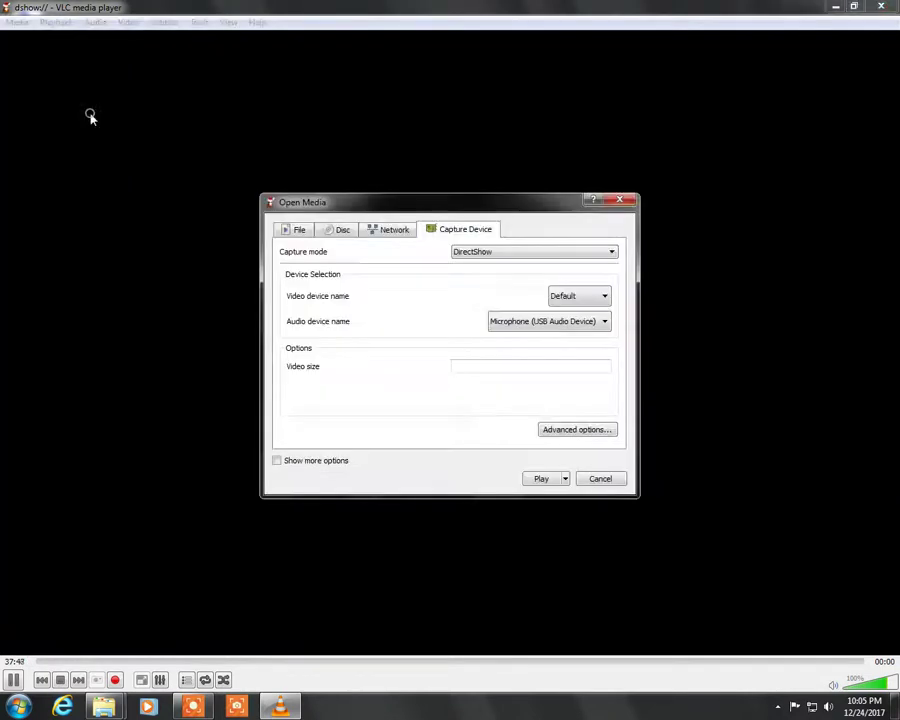
left_click(604, 321)
left_click(562, 334)
left_click(540, 482)
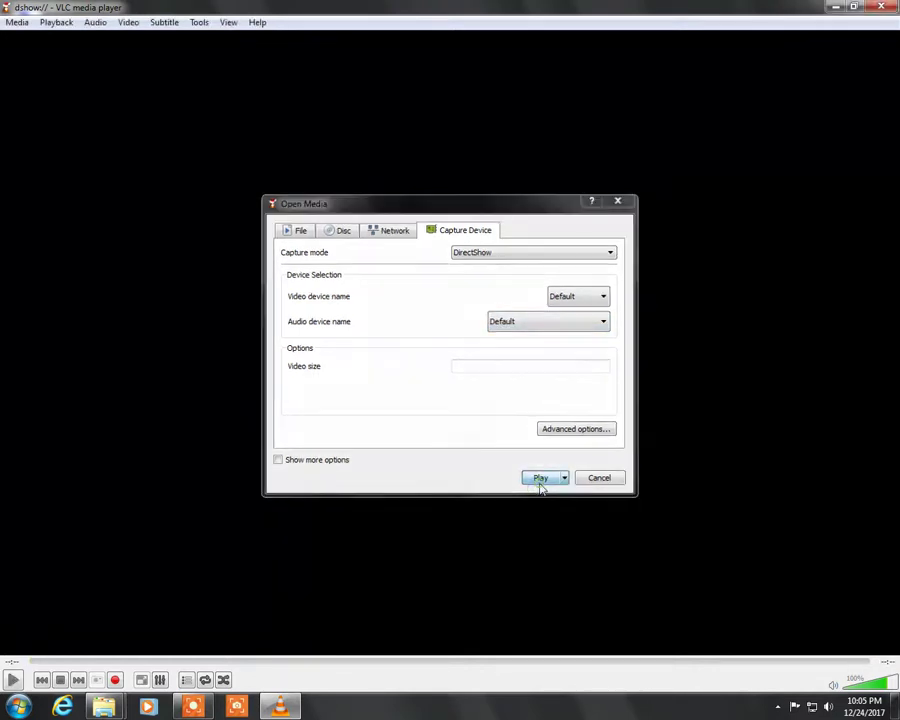
Look through the available commands for media, playback and its speed, audio devices, video and subtitles
left_click(13, 27)
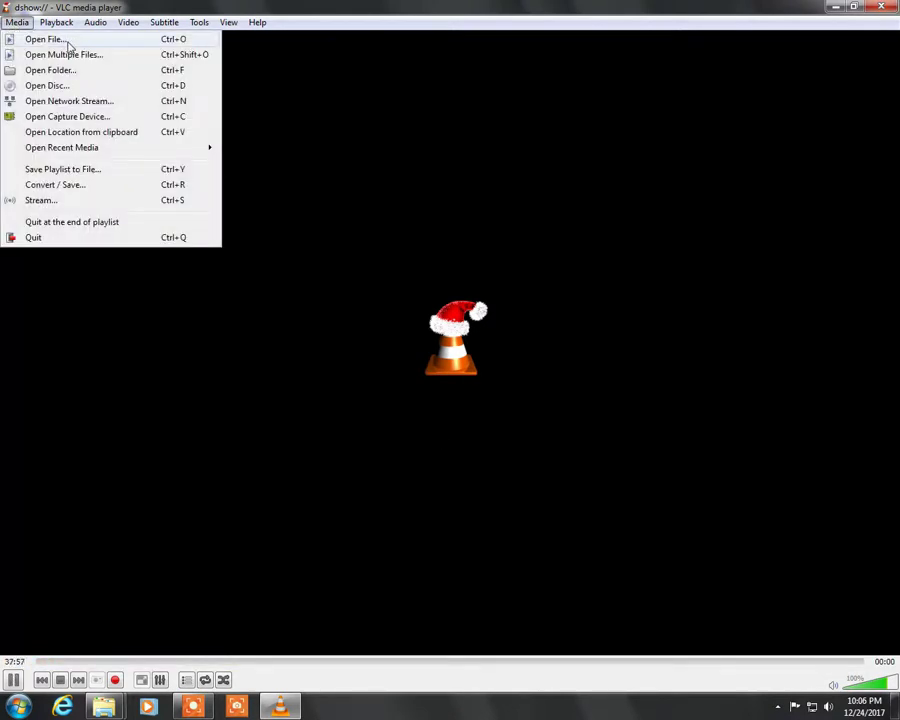
mouse_move(48, 25)
mouse_move(17, 22)
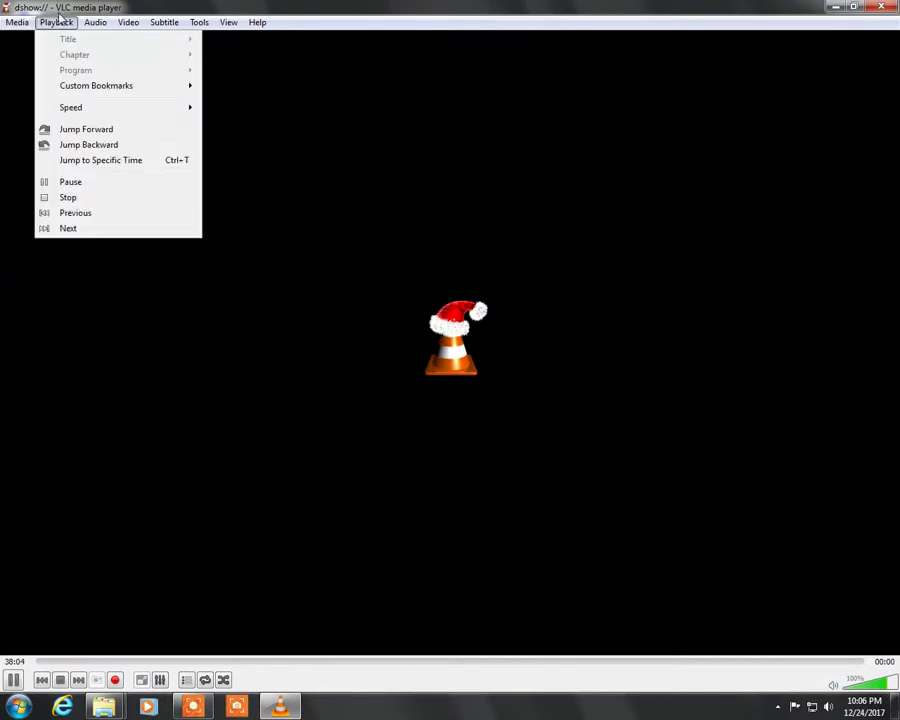
mouse_move(82, 115)
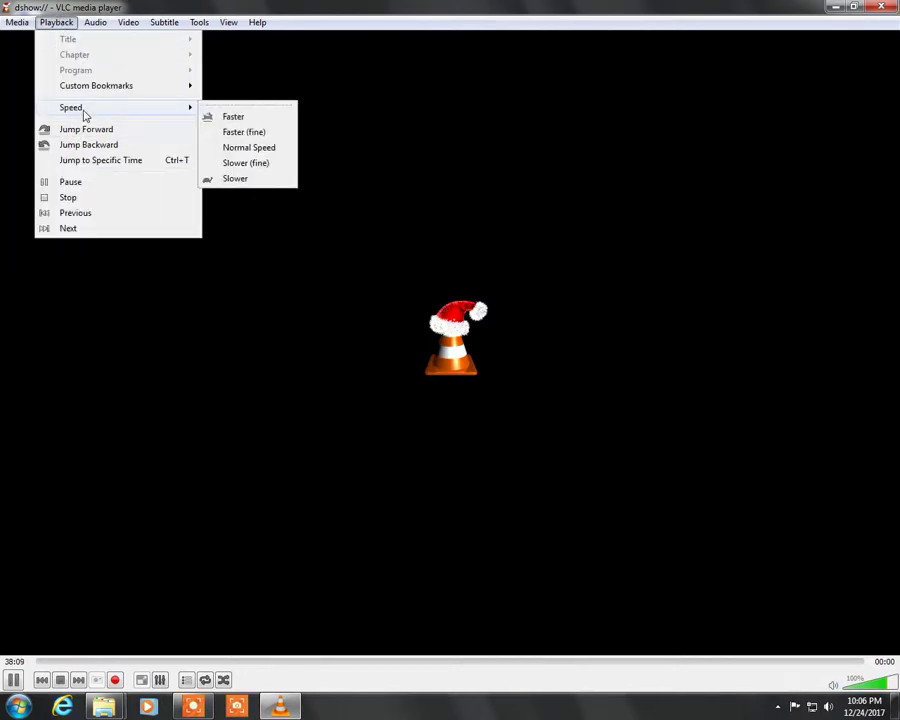
mouse_move(94, 30)
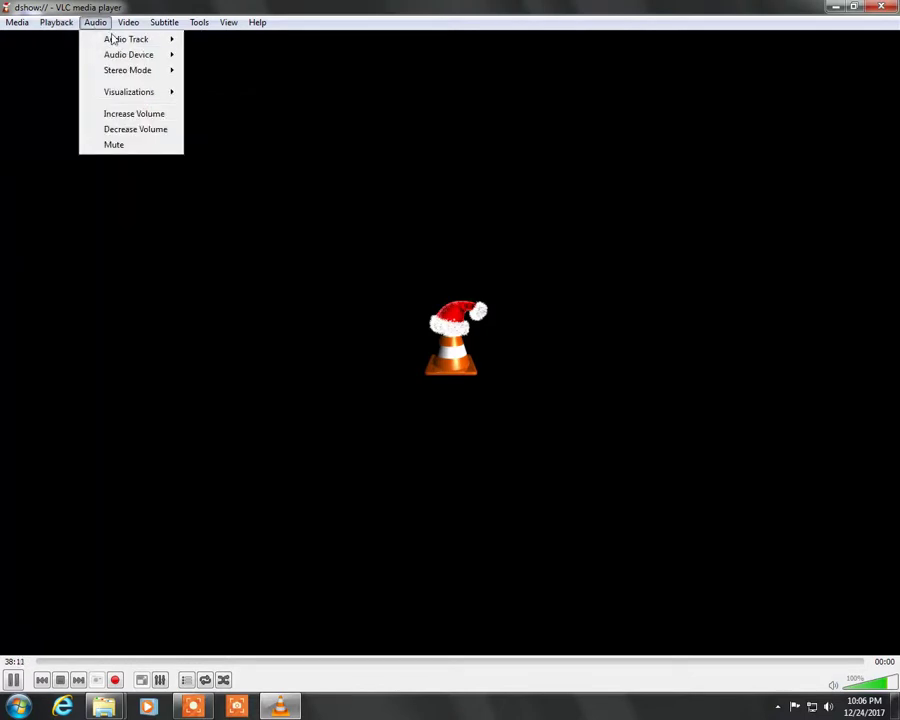
mouse_move(127, 45)
mouse_move(155, 62)
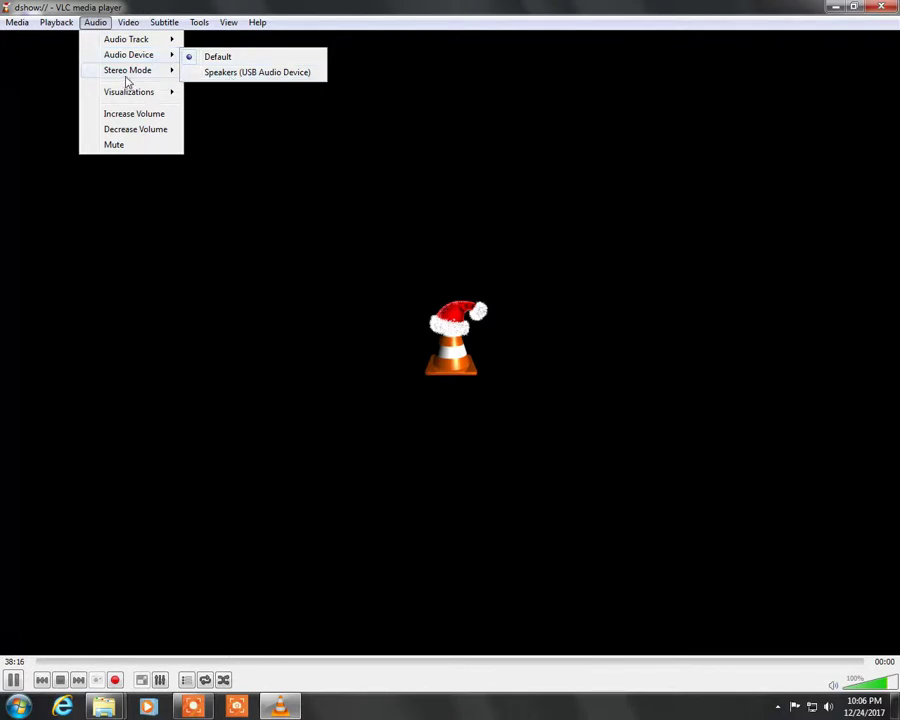
mouse_move(128, 22)
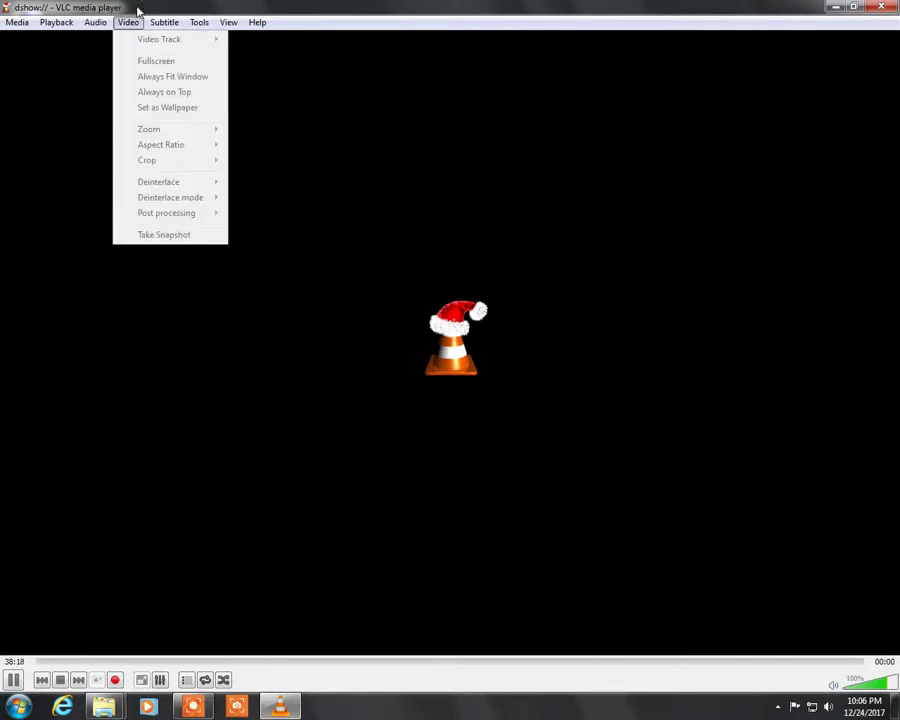
mouse_move(158, 24)
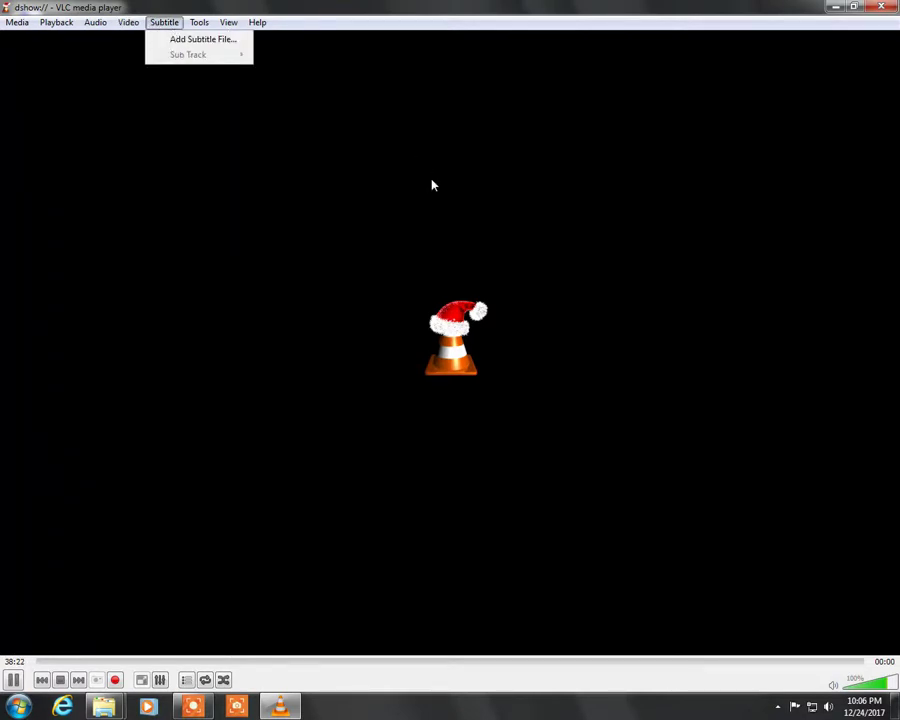
Enable the graphic equalizer in Effects and Filters, lower its 60 Hz band and apply the Flat preset
mouse_move(197, 24)
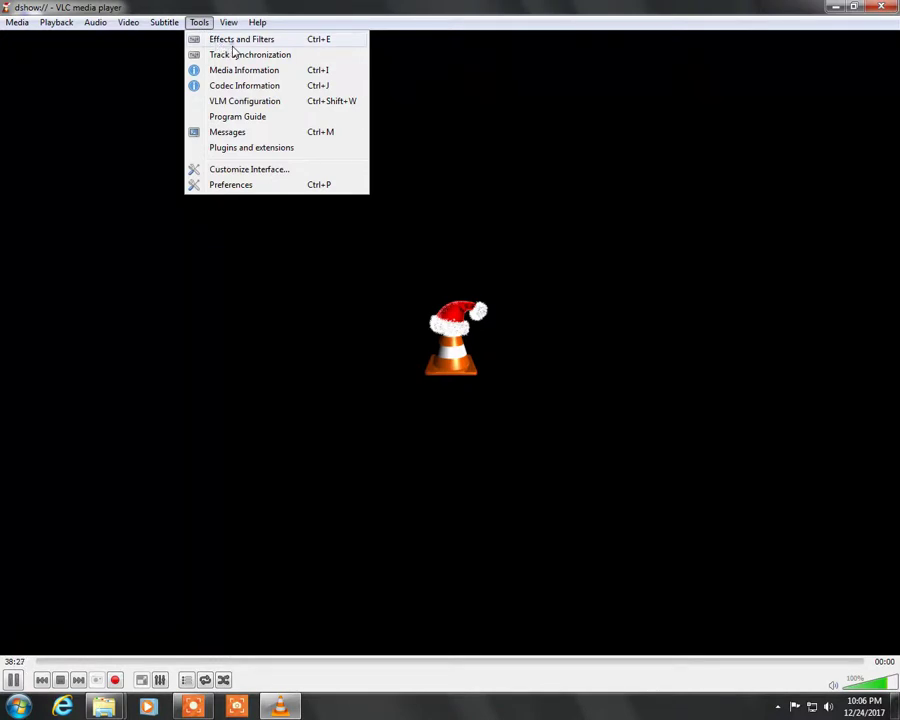
left_click(232, 44)
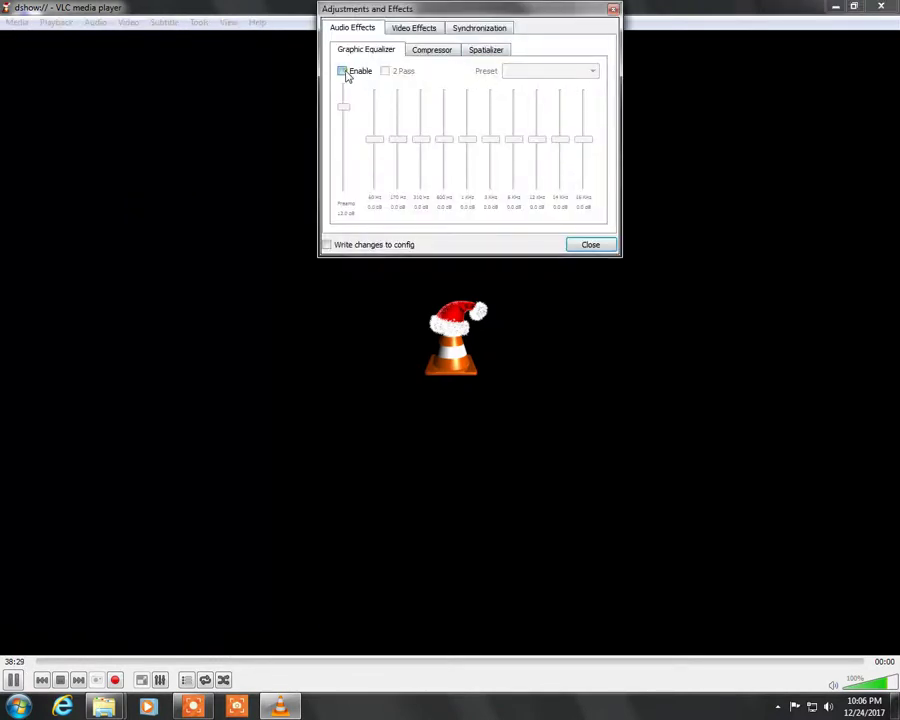
left_click(343, 71)
left_click_drag(376, 139, 375, 176)
left_click(580, 72)
left_click(555, 95)
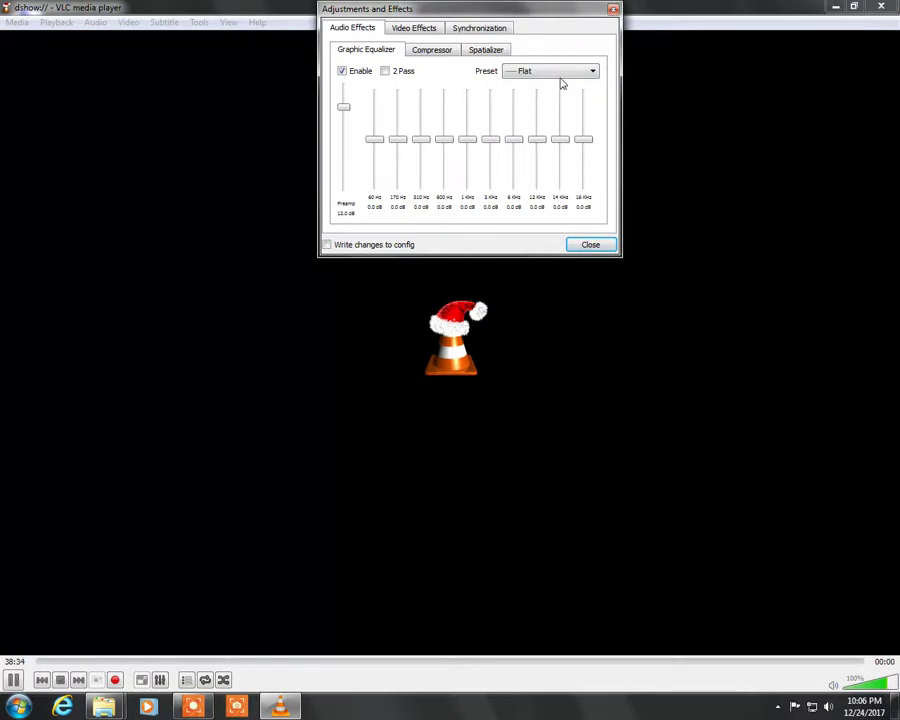
Try the equalizer presets Full bass and treble, Headphones, Large Hall, Dance and Club, and disable the equalizer
left_click(558, 71)
left_click(561, 152)
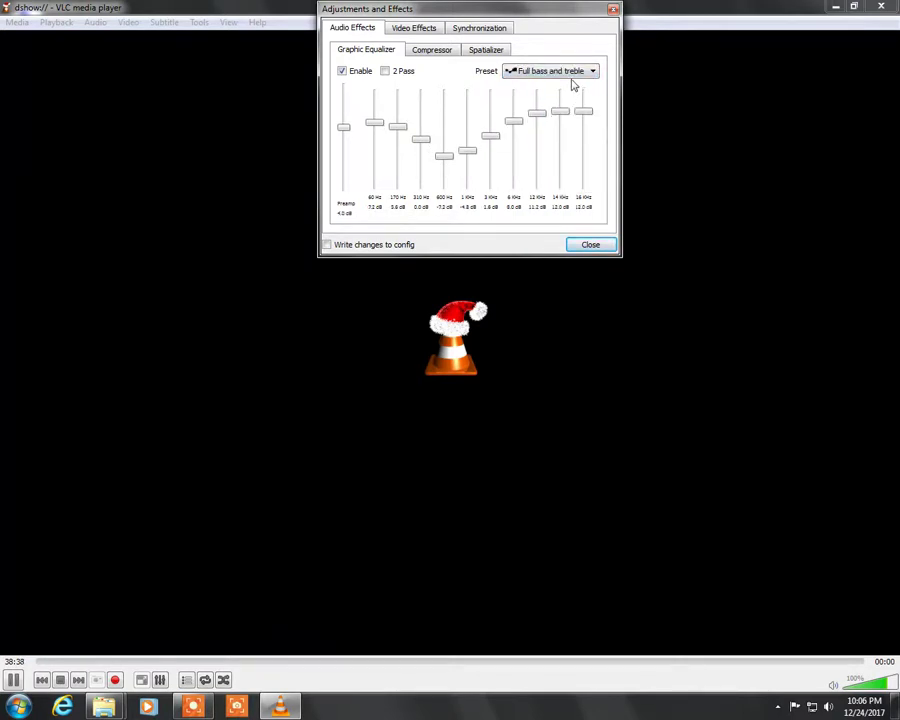
left_click(575, 76)
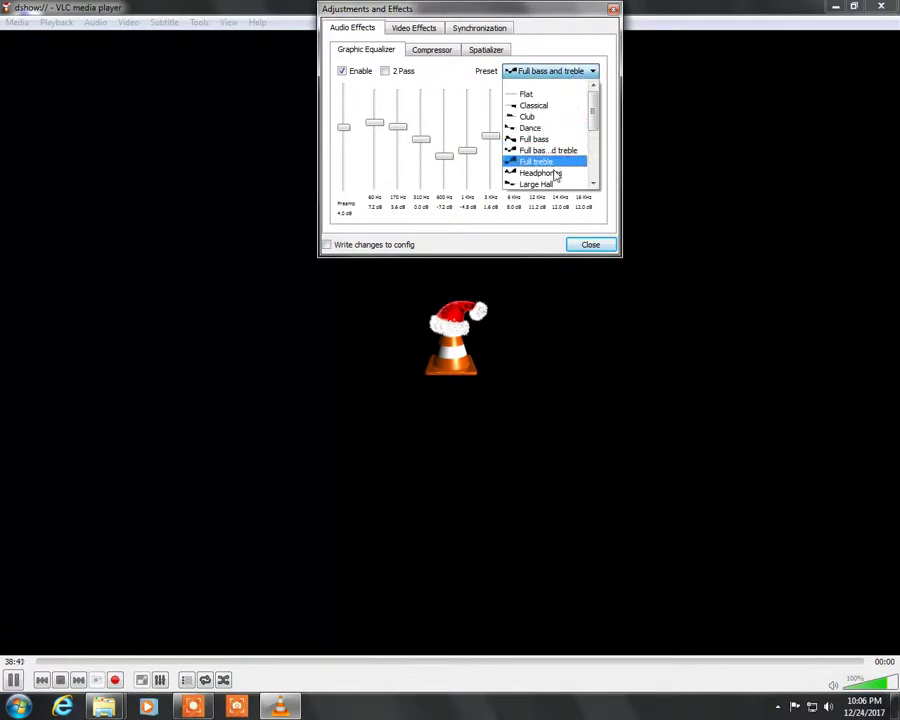
left_click(553, 172)
left_click(558, 73)
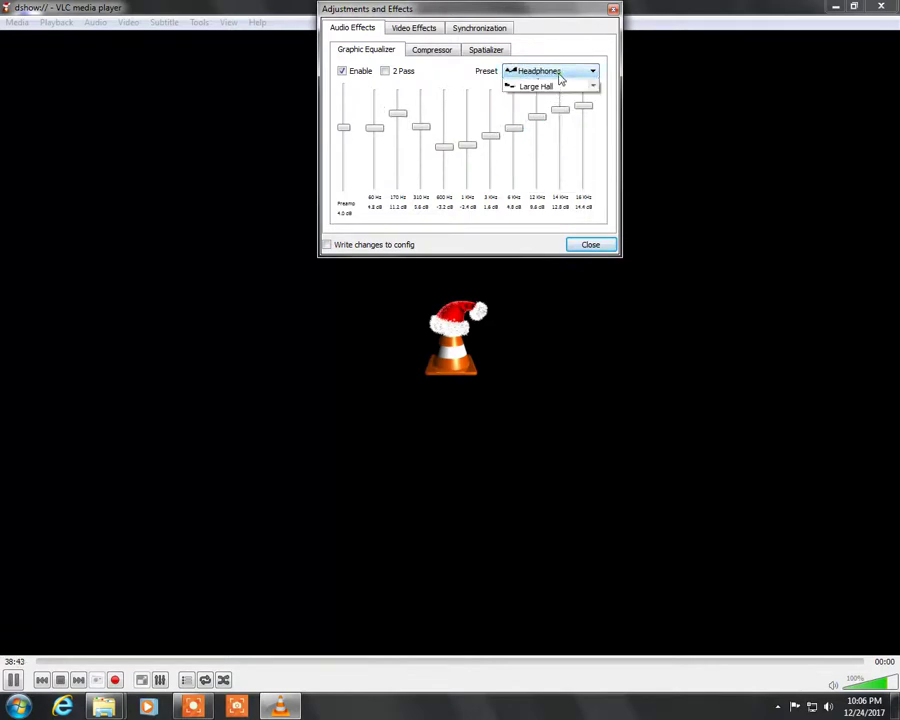
left_click(541, 185)
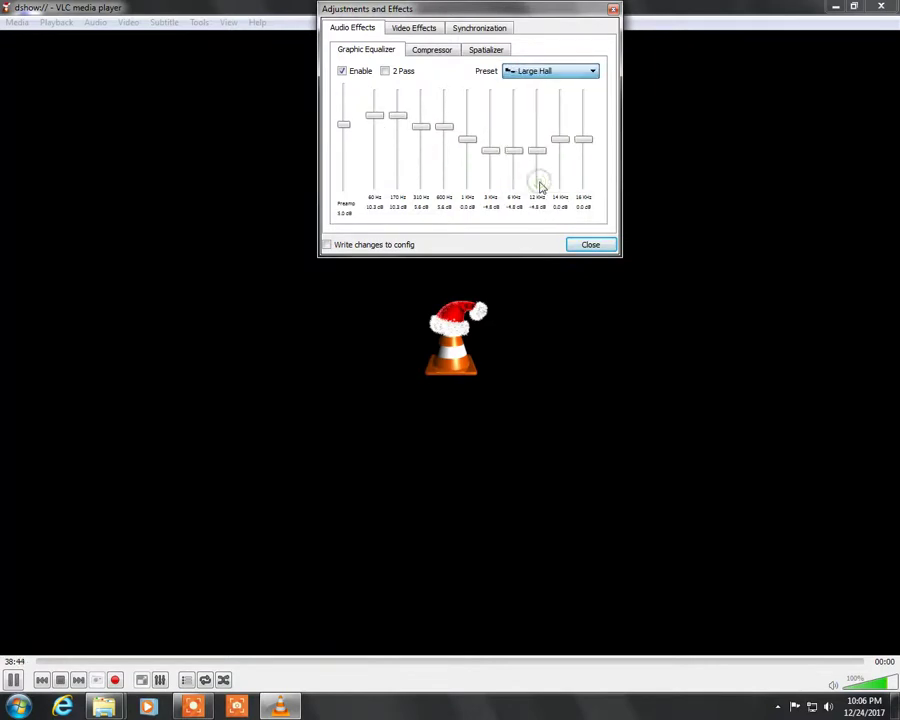
left_click(566, 76)
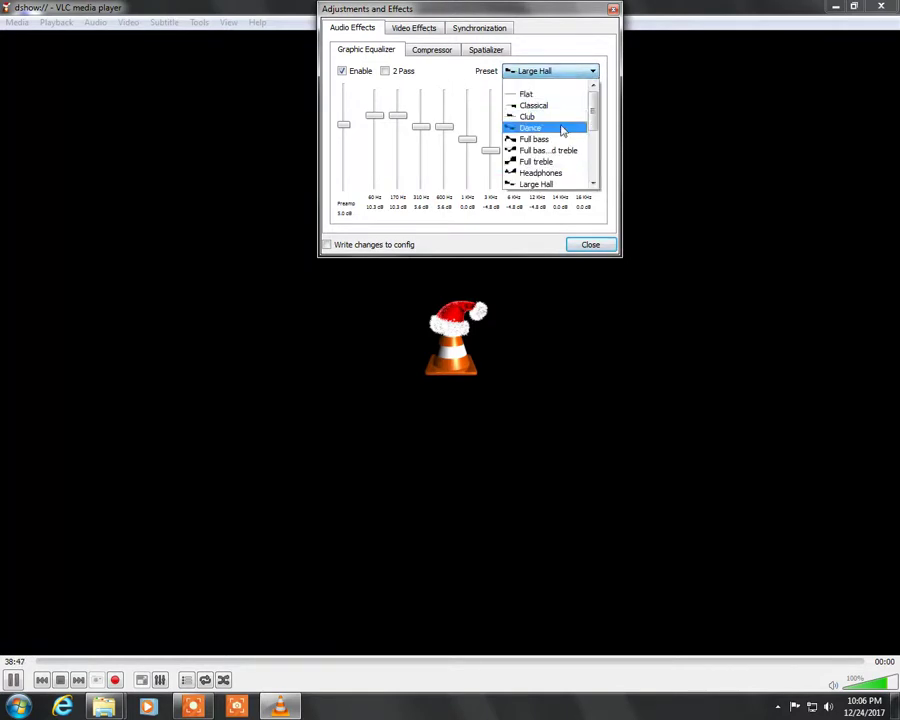
left_click(563, 129)
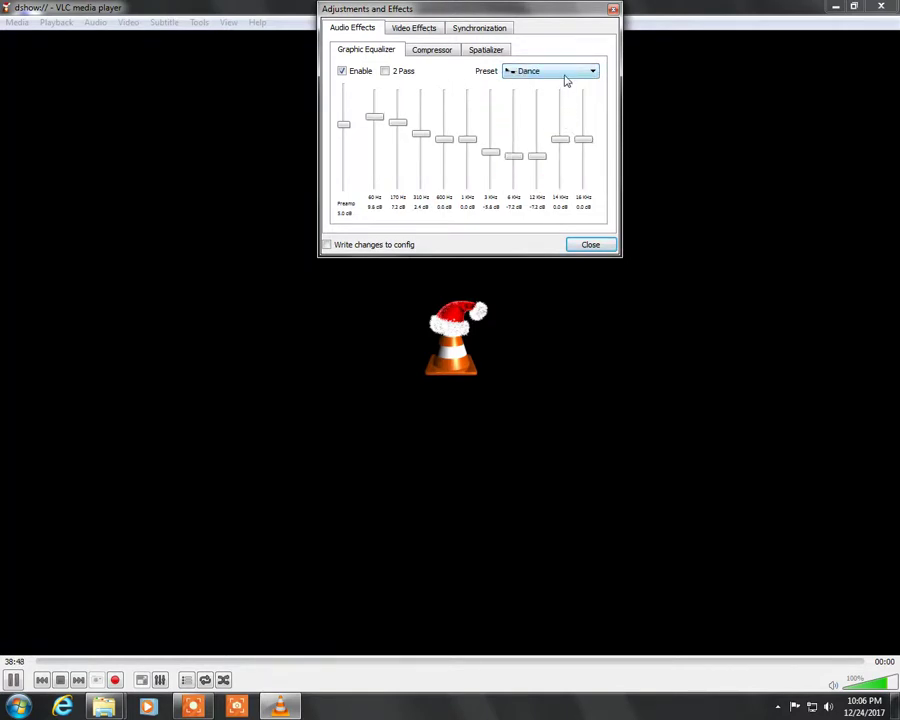
left_click(566, 78)
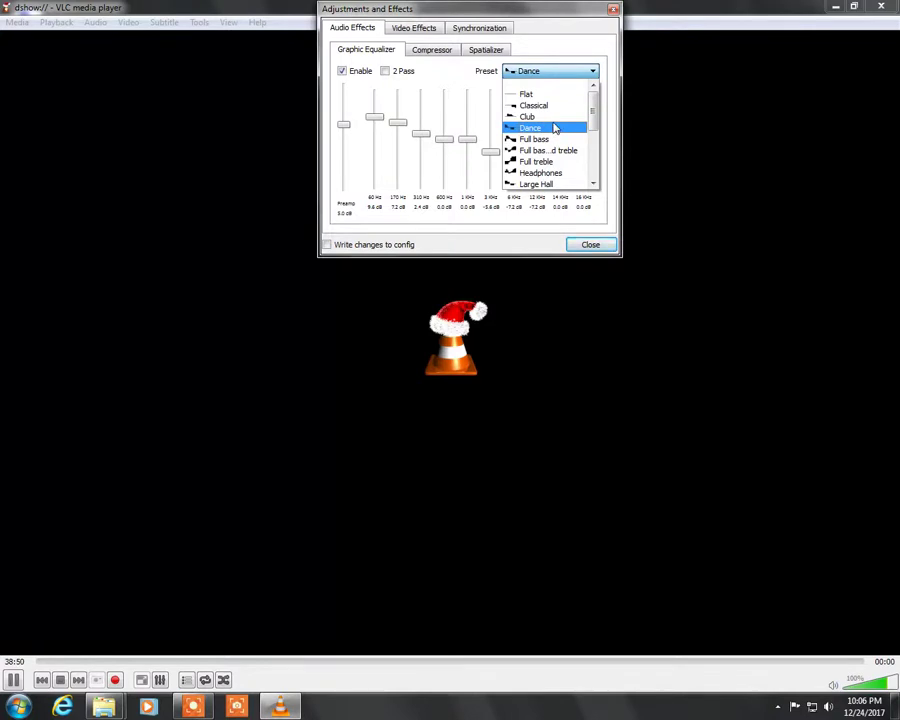
left_click(552, 118)
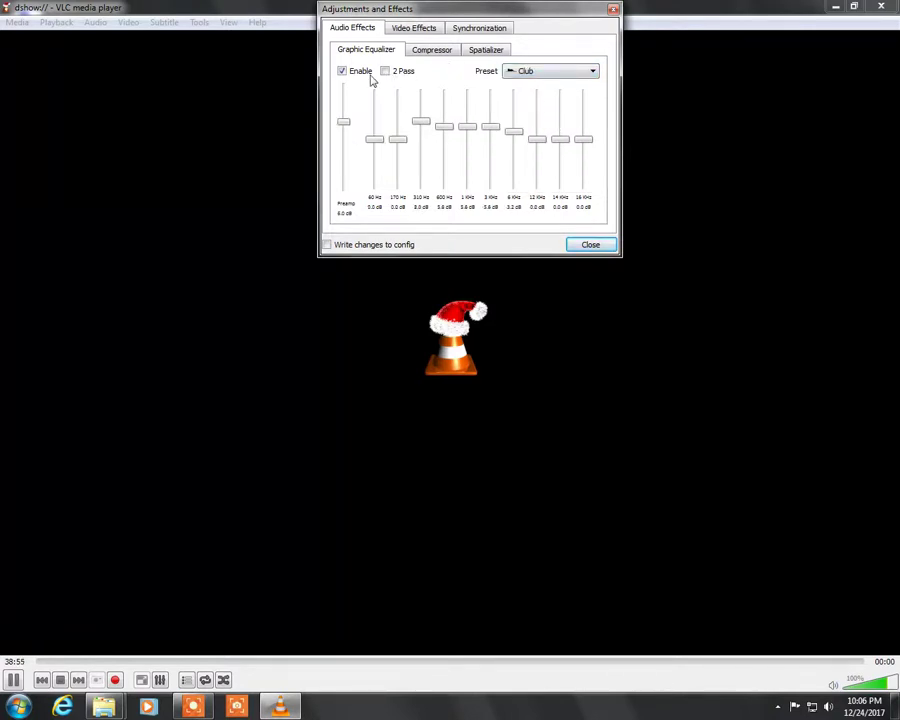
left_click(347, 74)
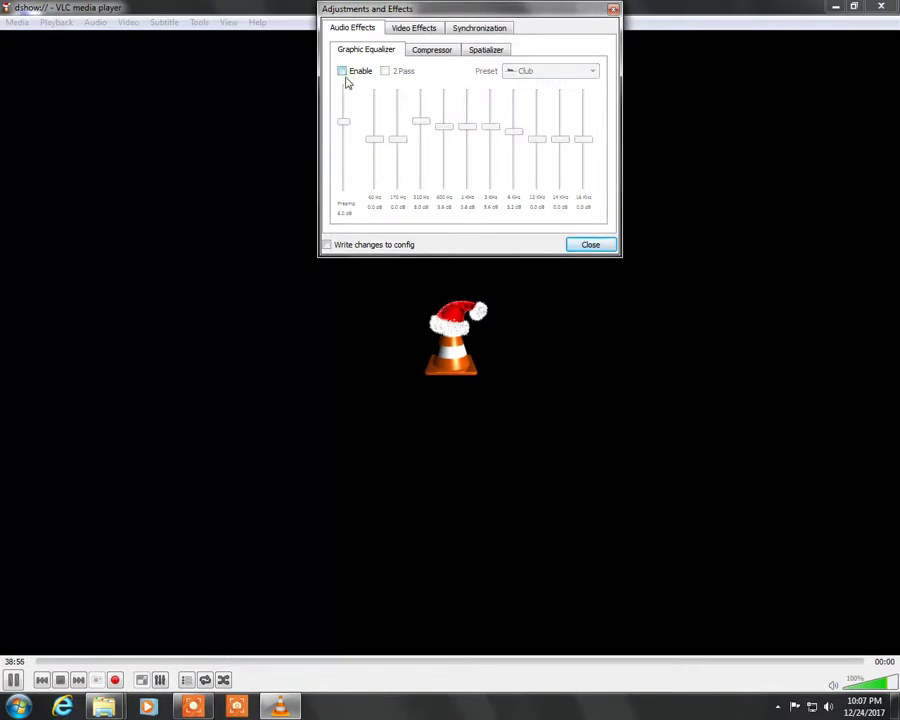
Enable Image adjust in the video effects, lower the brightness slightly, and disable Image adjust again
left_click(407, 32)
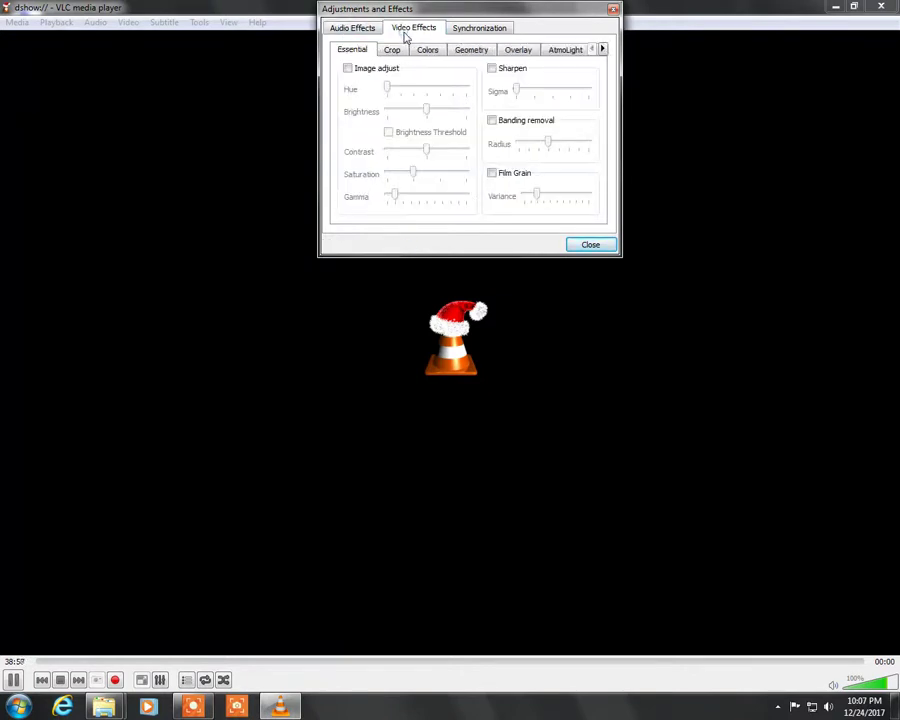
left_click(347, 69)
mouse_move(424, 112)
left_mouse_down()
mouse_move(446, 116)
mouse_move(422, 118)
left_mouse_up()
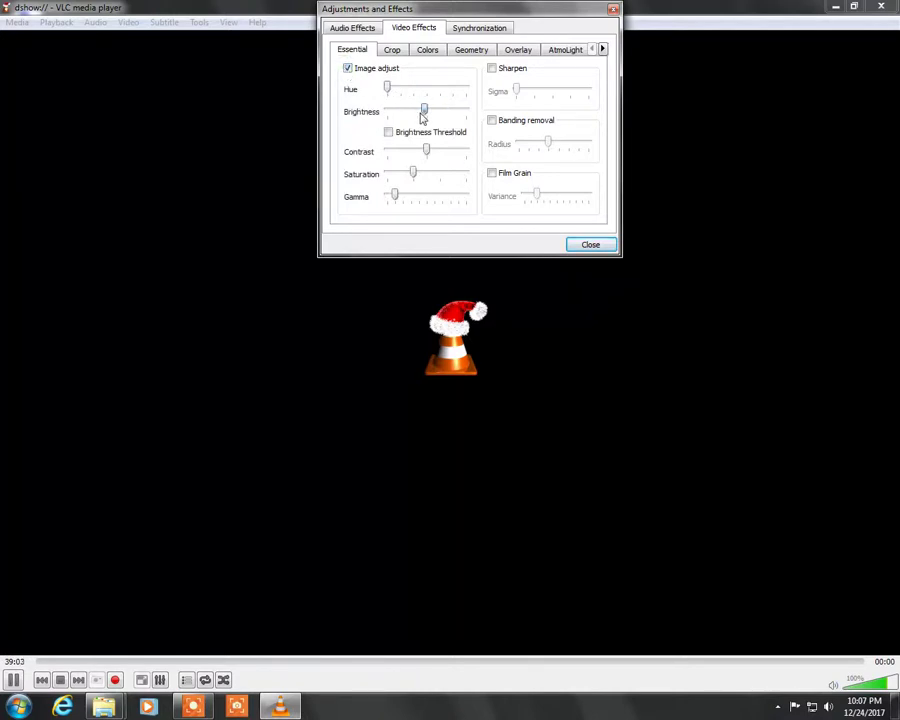
left_click(348, 68)
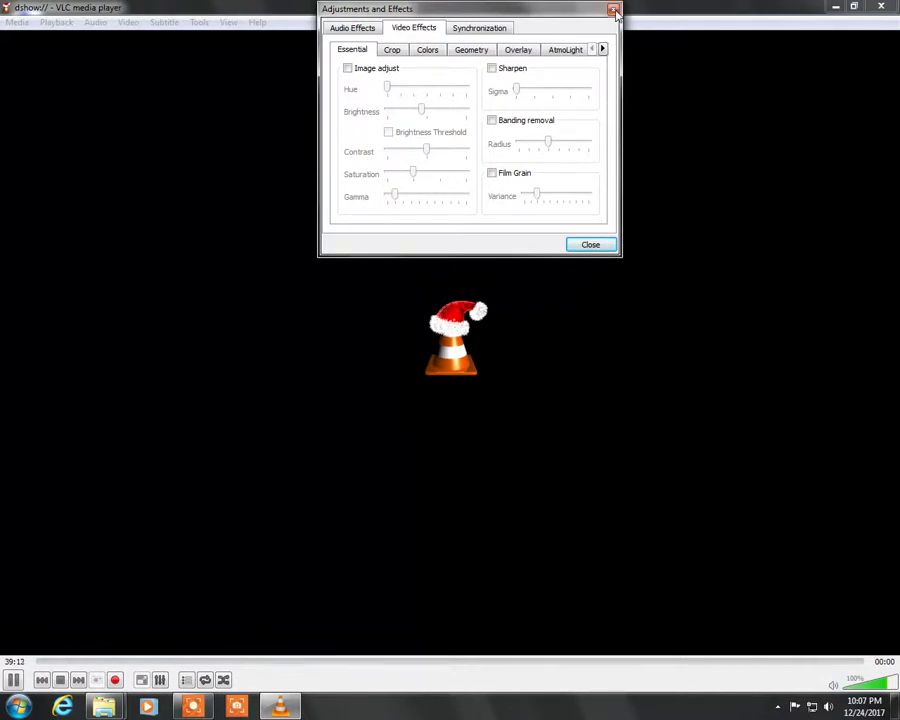
Look through the Geometry, Overlay and Synchronization settings, return to the audio effects and close Adjustments and Effects
left_click(480, 52)
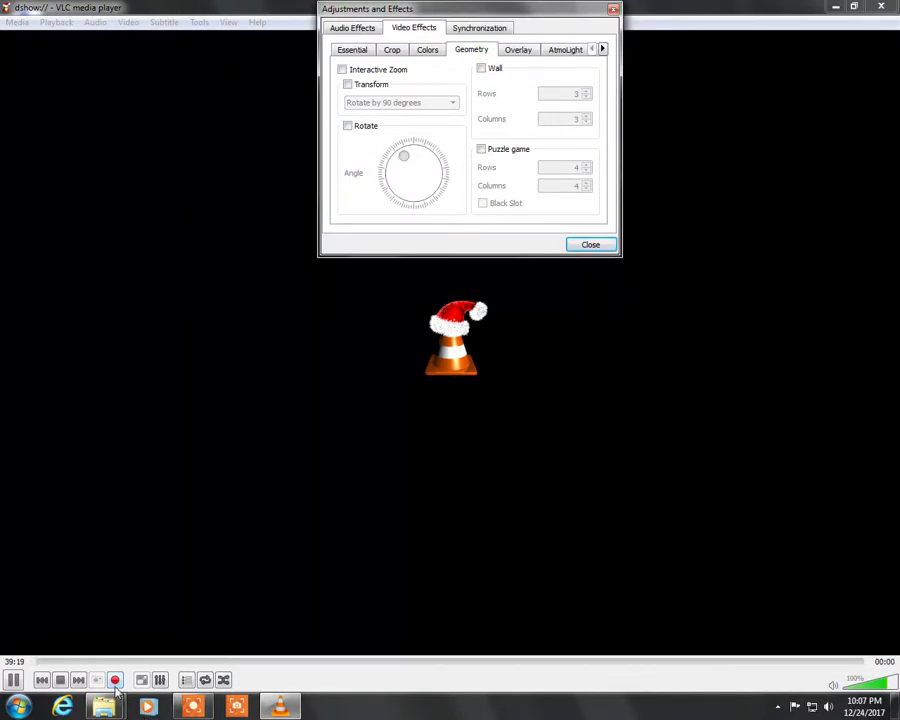
left_click(525, 52)
left_click(497, 31)
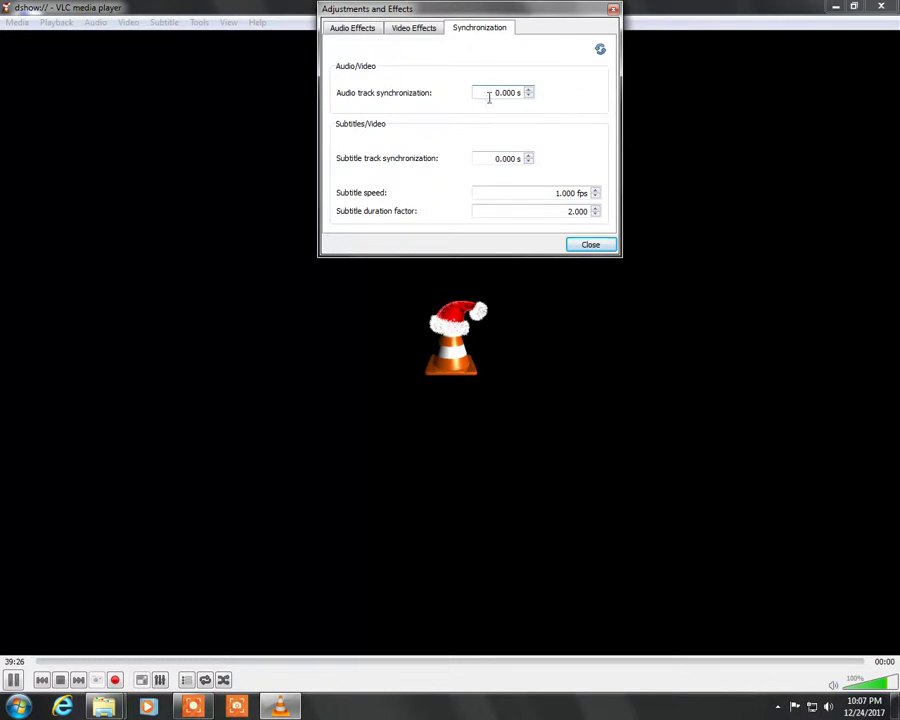
left_click(355, 29)
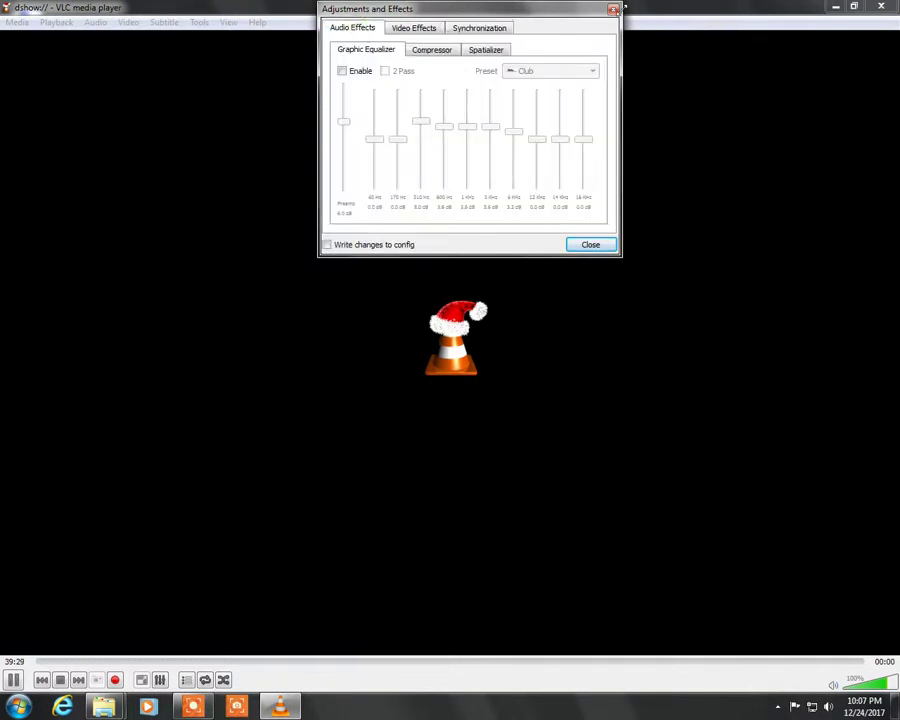
left_click(612, 9)
Look through the available commands for opening media, including recent media
left_click(14, 24)
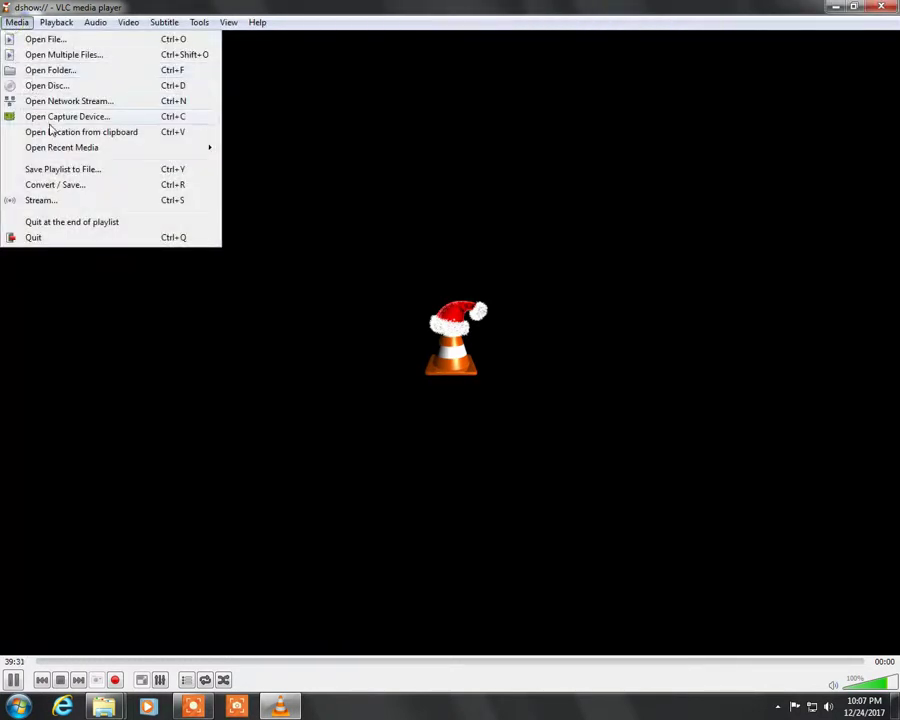
mouse_move(59, 152)
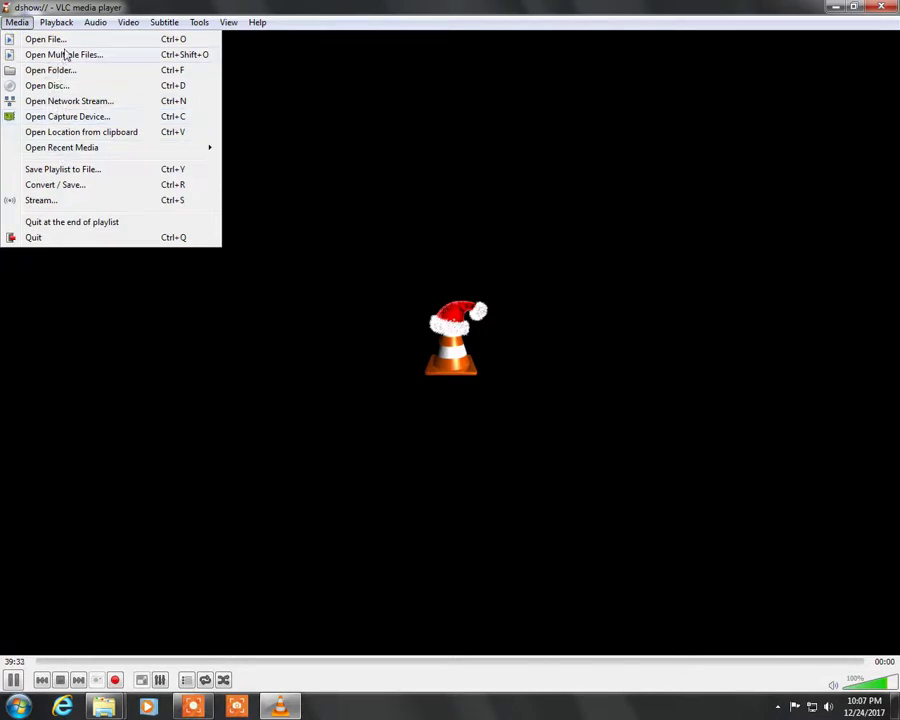